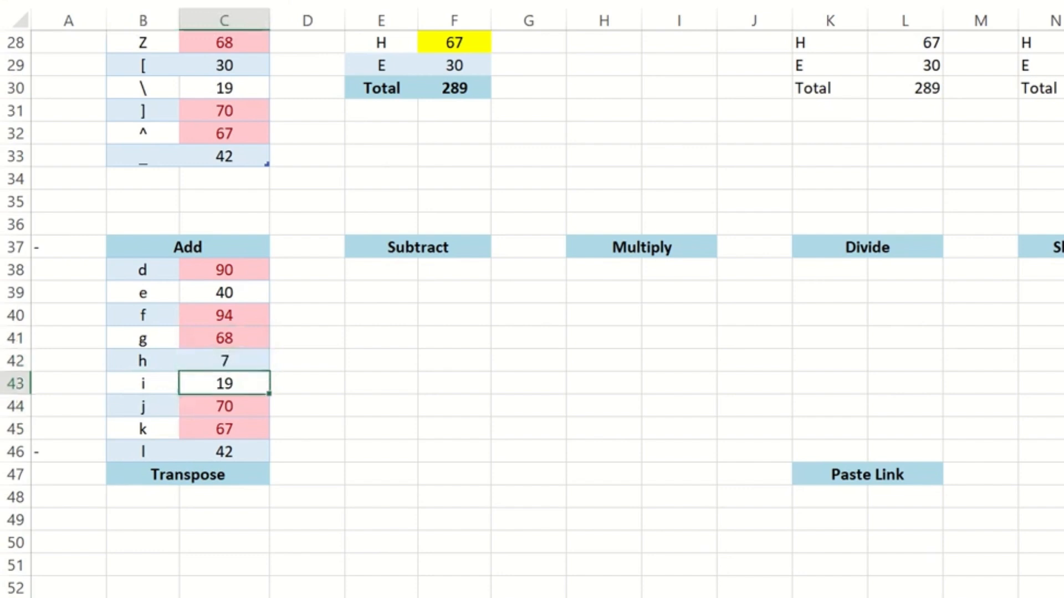
Change the label in cell B42 of the Add table to e
type("e")
key("Return")
key("Up")
key("Up")
key("Up")
key("Right")
key("Up")
key("Left")
key("Down")
key("Down")
key("Down")
key("Right")
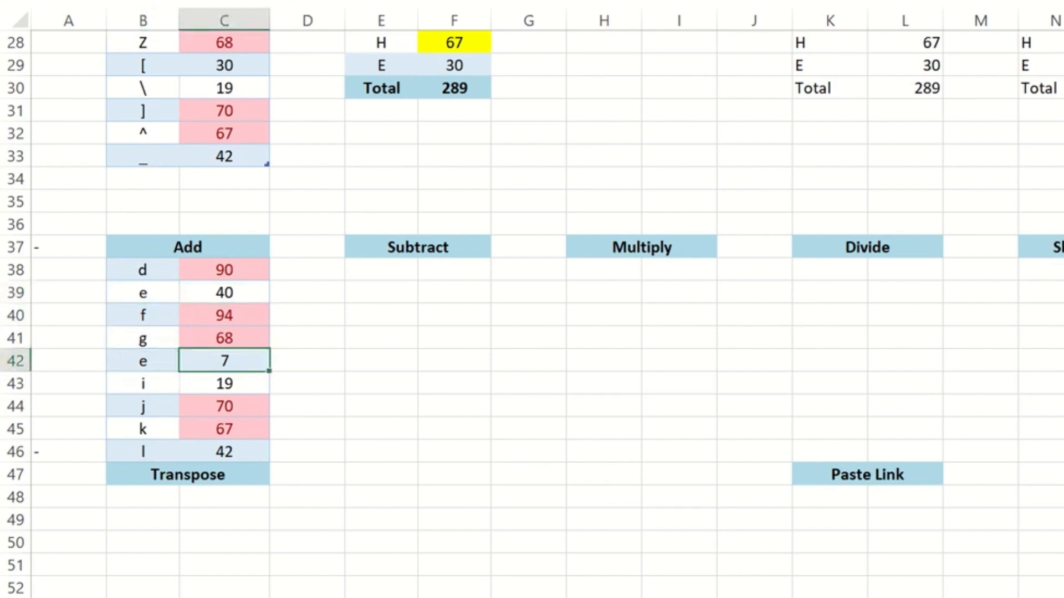
Copy B42:C42 and paste it onto B39:C39 with Paste Special's Add operation
key("Left")
key("shift+Right")
key("ctrl+c")
key("Up")
key("Up")
key("Up")
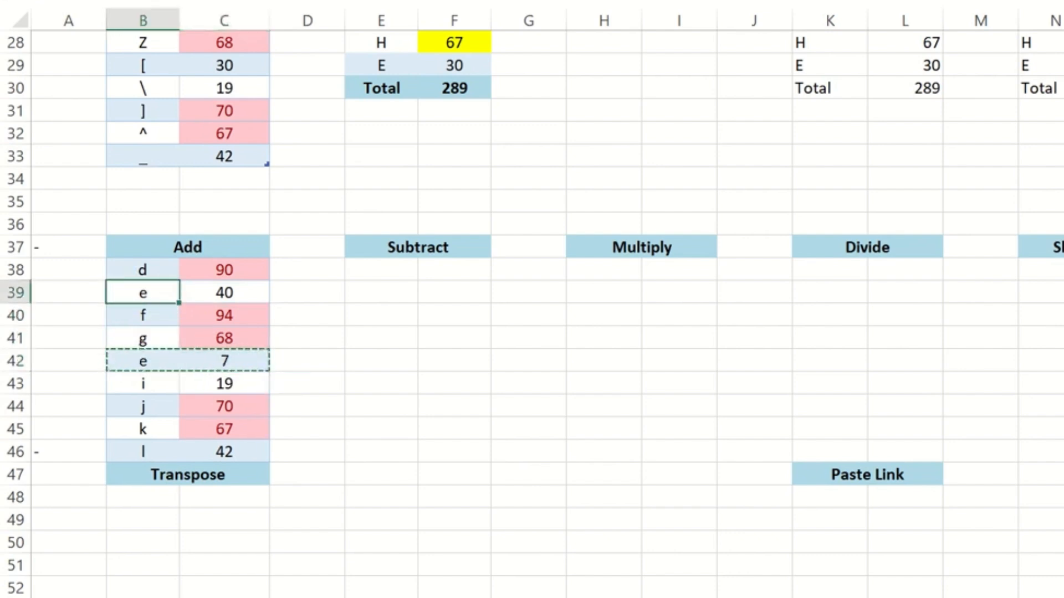
key("ctrl+alt+v")
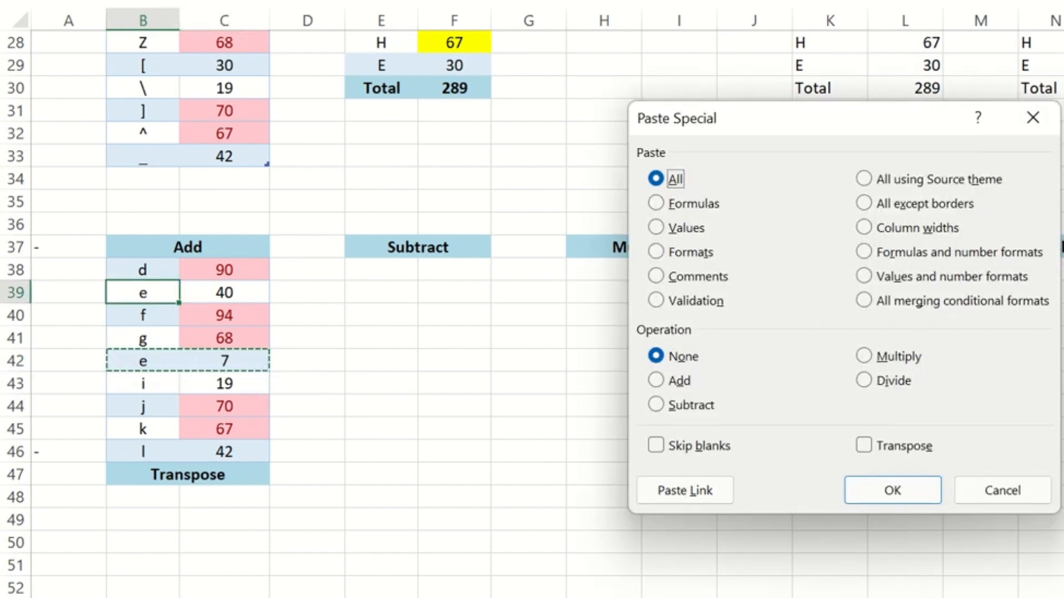
key("d")
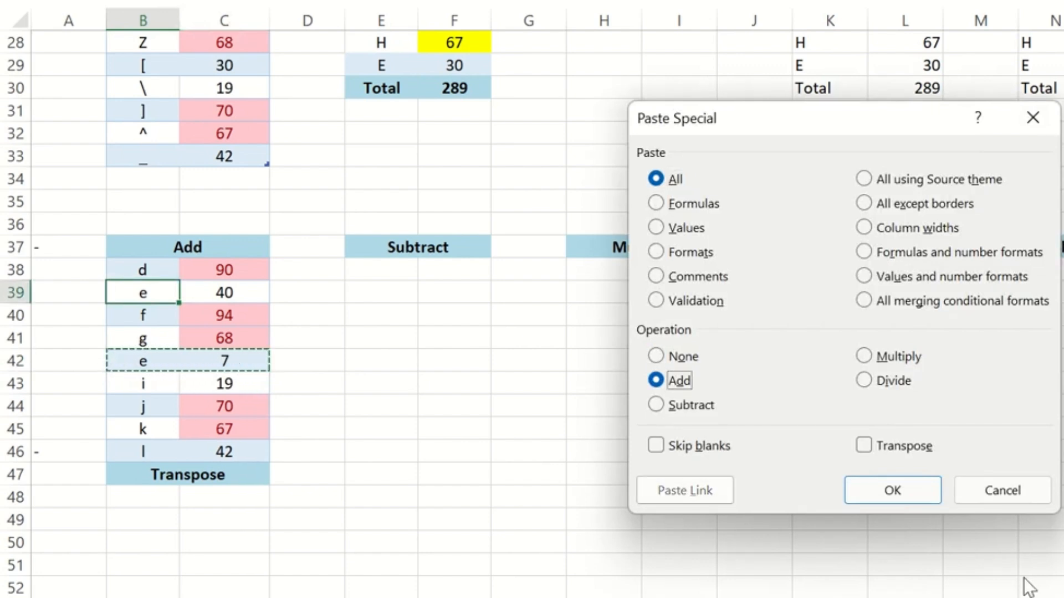
left_click(879, 494)
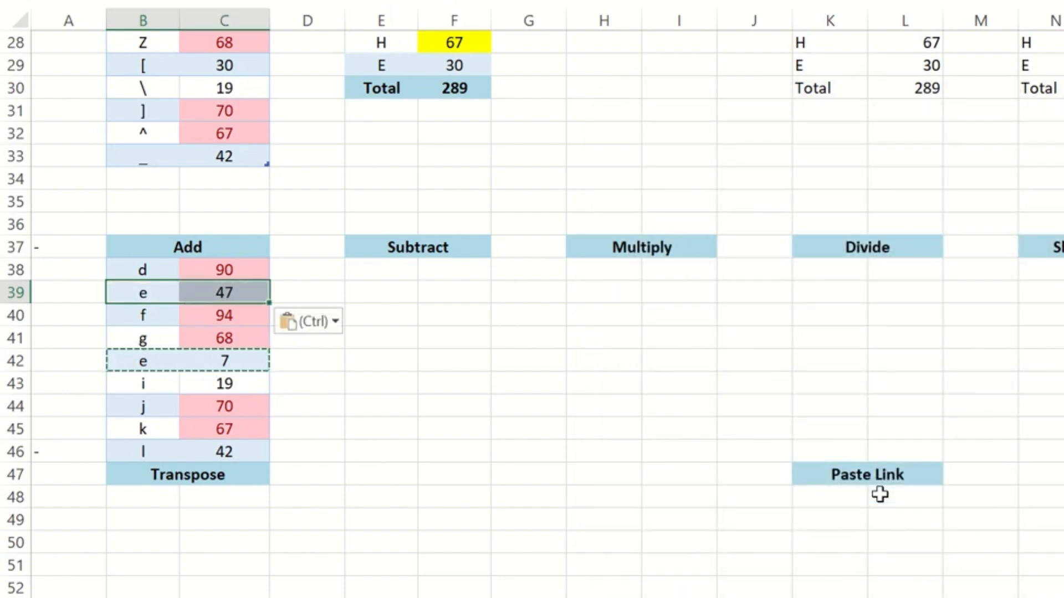
Undo the Add paste in row 39 and return to row 42
key("ctrl+z")
key("Down")
key("Down")
key("Down")
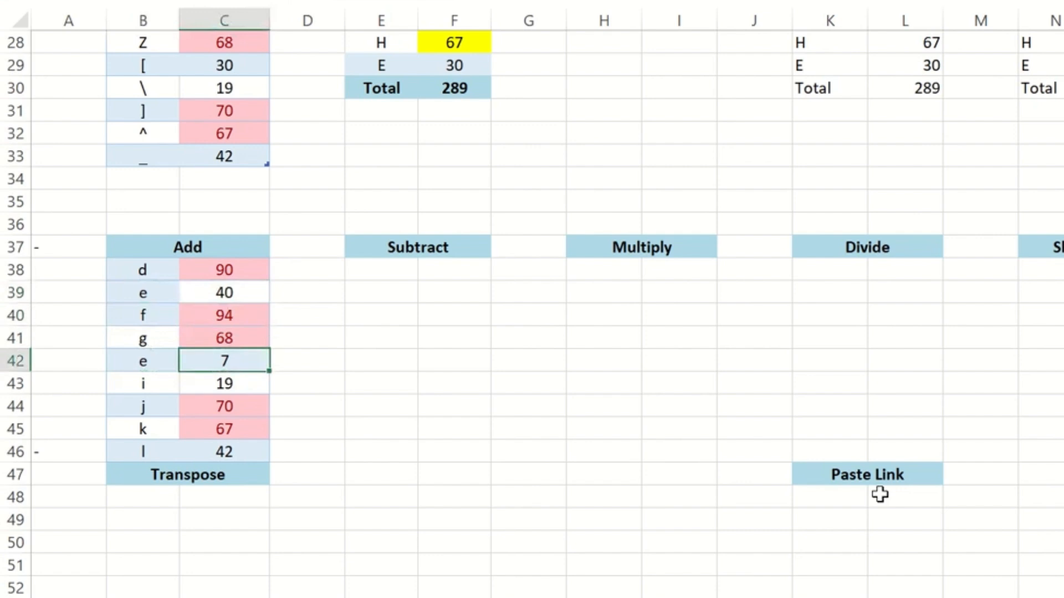
Copy the row 42 label and number again and add them onto B39:C39 through Paste Special
key("shift+Left")
key("ctrl+c")
key("Up")
key("Up")
key("Up")
key("Left")
key("ctrl+alt+v")
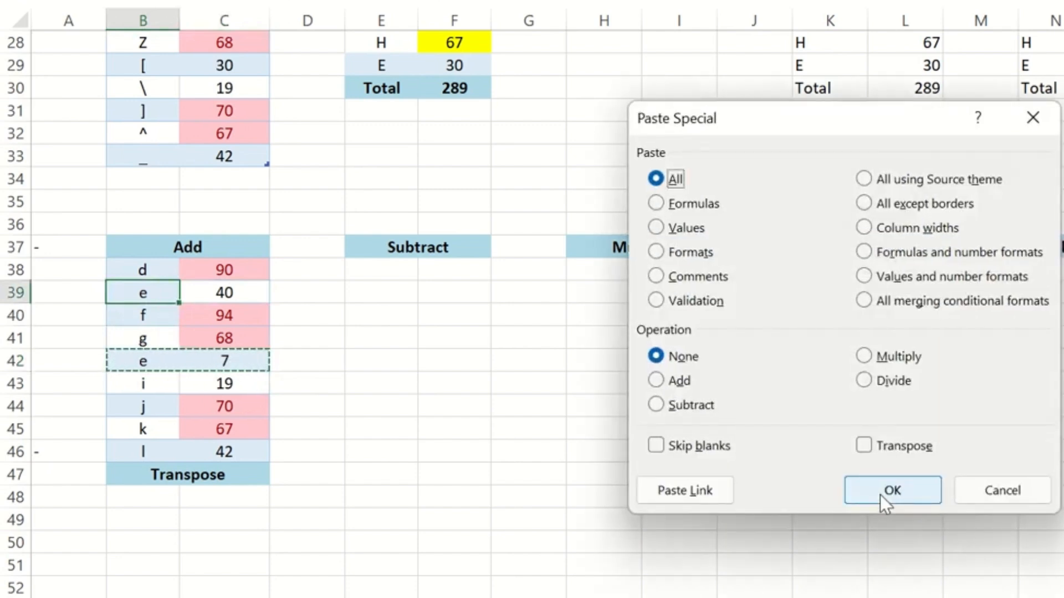
key("d")
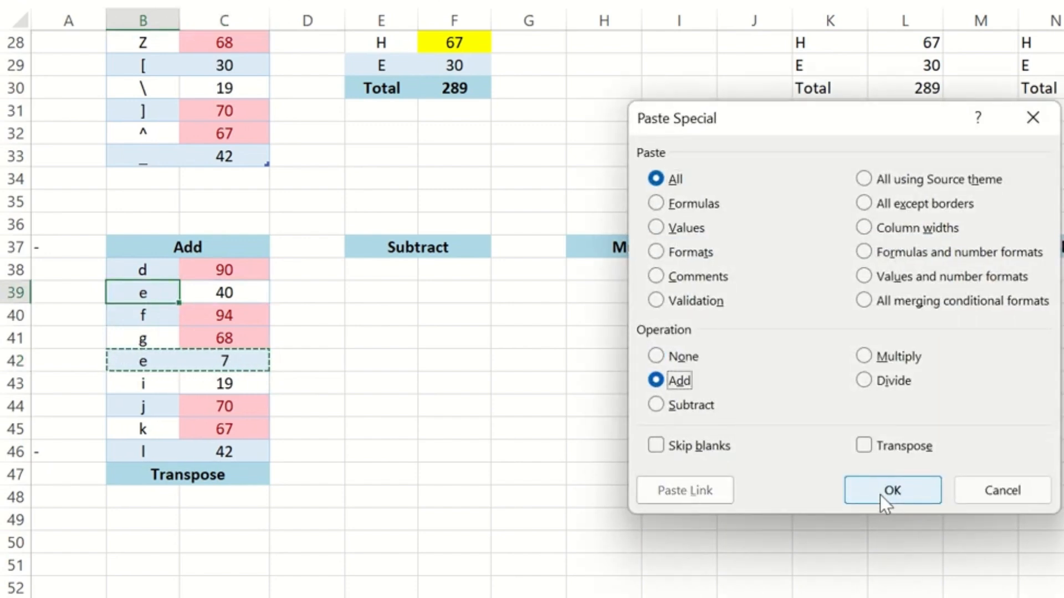
left_click(881, 495)
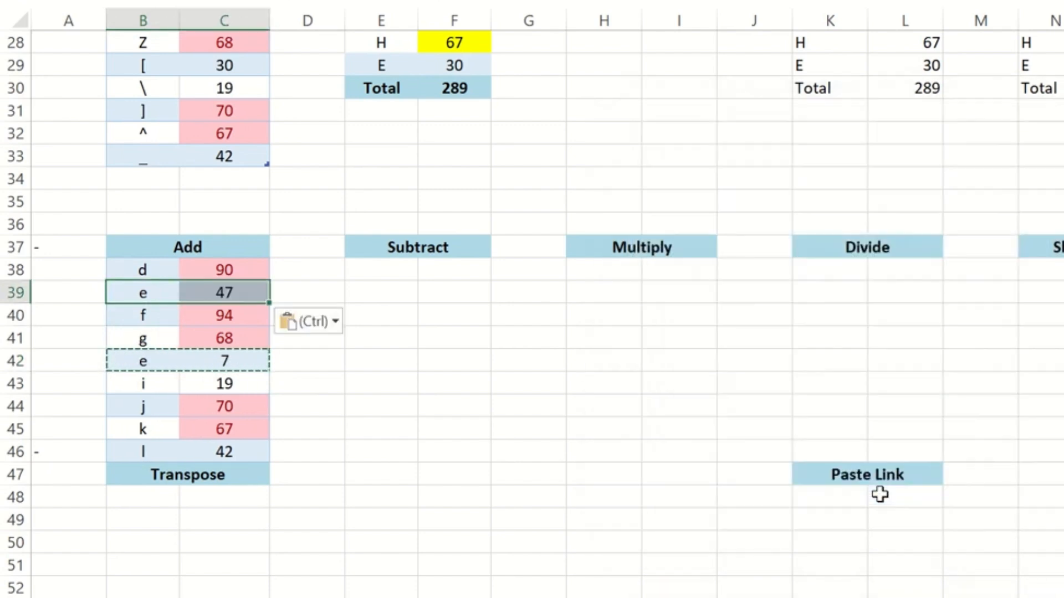
Undo the repeated addition in row 39, cancel the copy selection and select cell C42
key("ctrl+z")
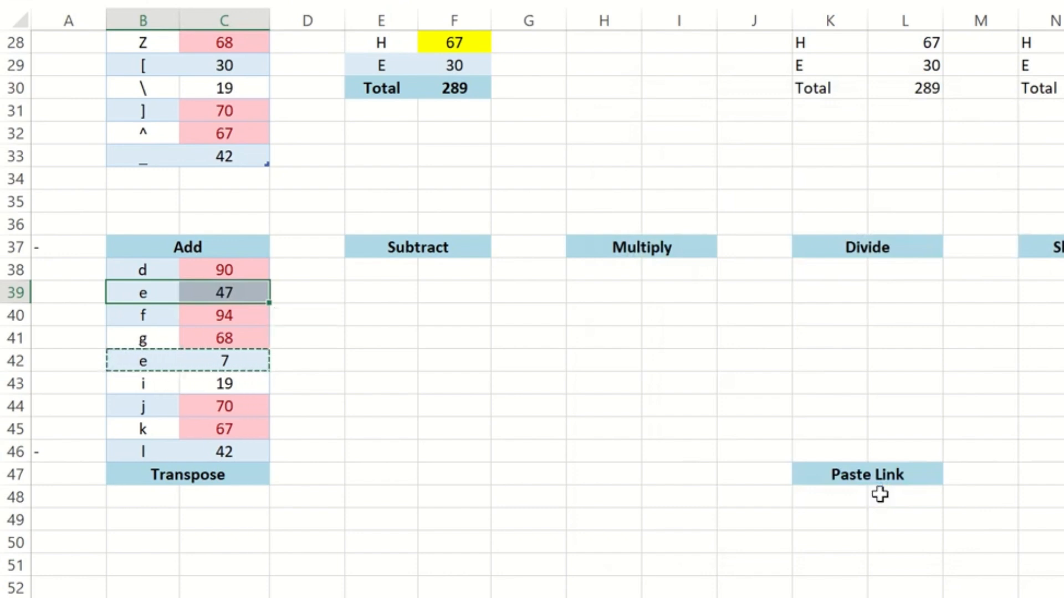
key("Escape")
key("Down")
key("Down")
key("Right")
key("Down")
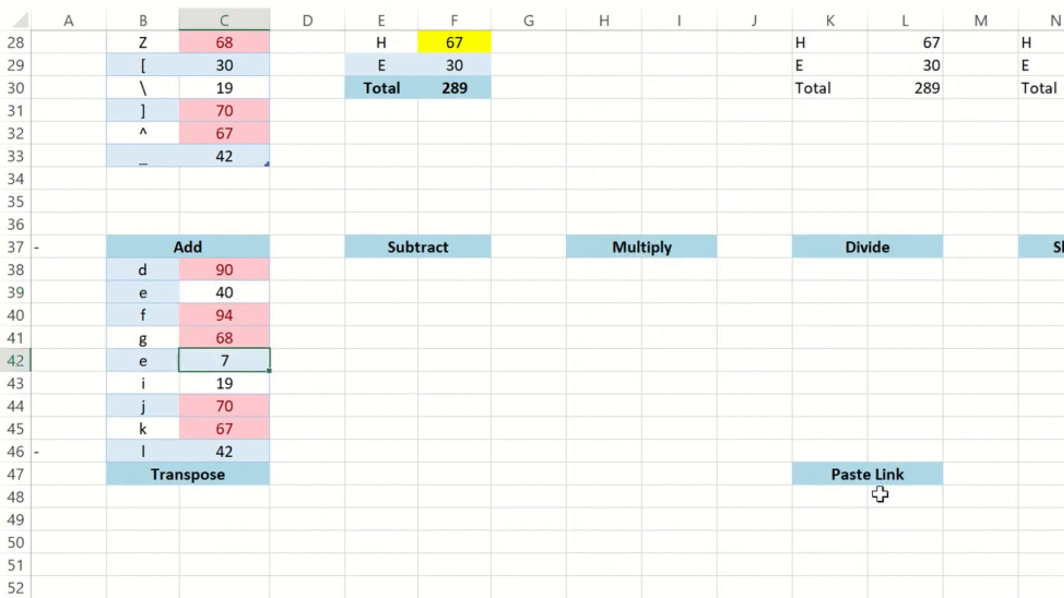
Copy B42:C42 and paste it onto B39:C39 with Paste Special's Subtract operation
key("shift+Left")
key("ctrl+c")
key("Up")
key("Up")
key("Up")
key("Right")
key("Left")
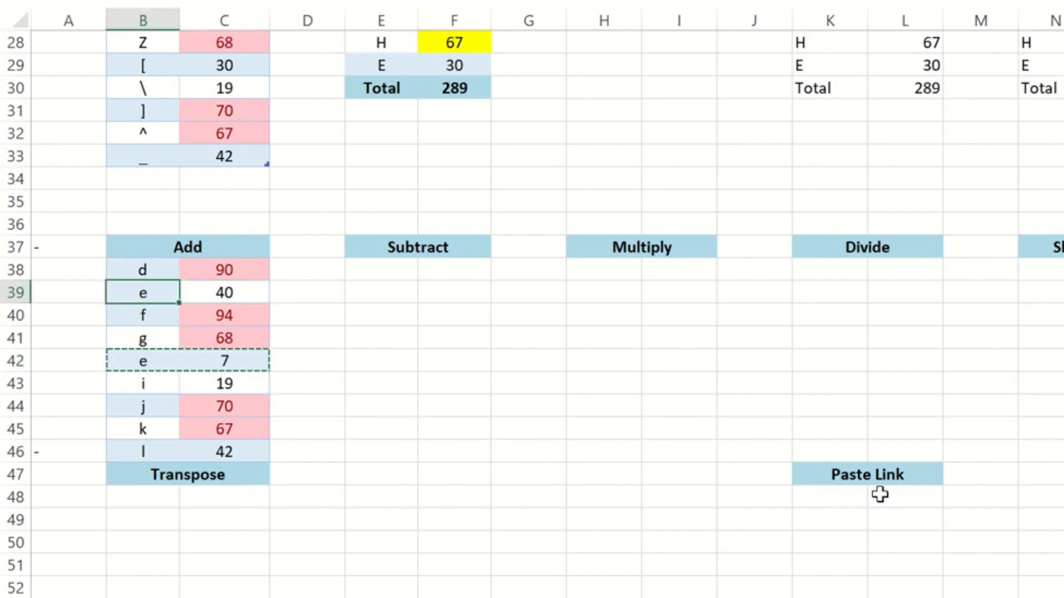
key("Right")
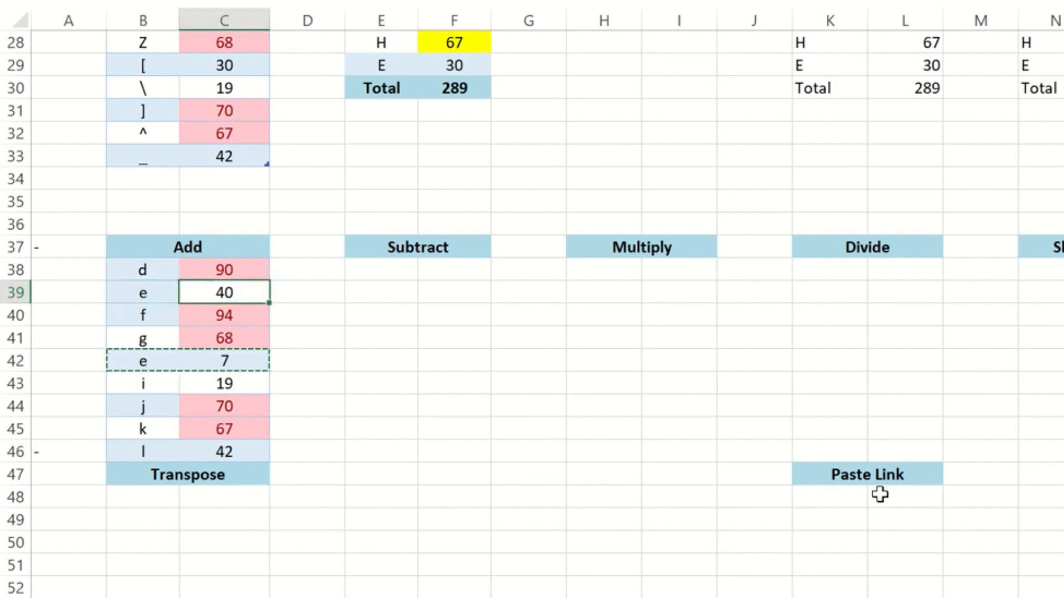
key("Left")
key("ctrl+alt+v")
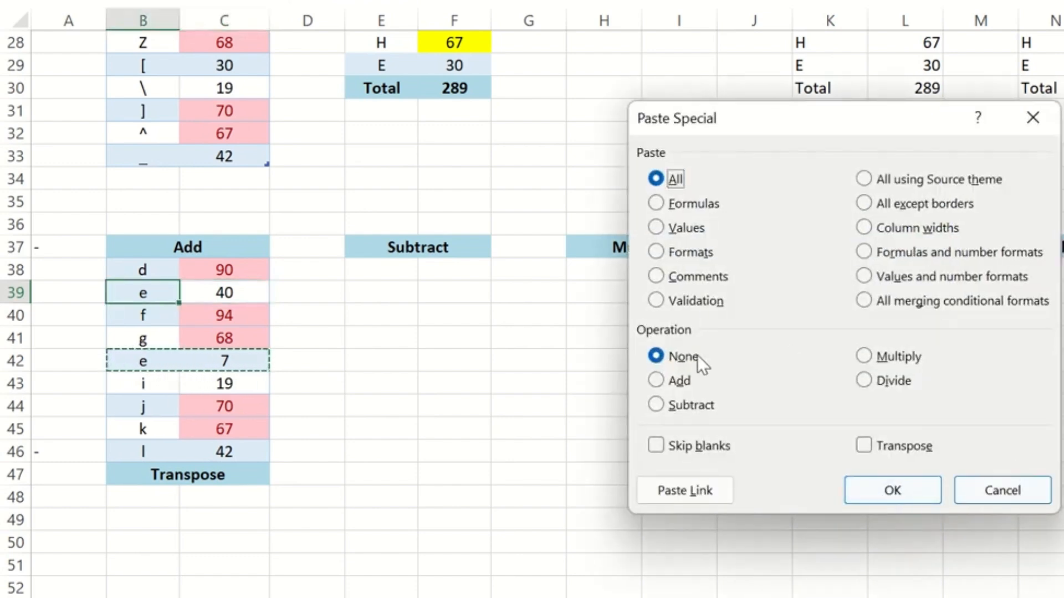
left_click(673, 407)
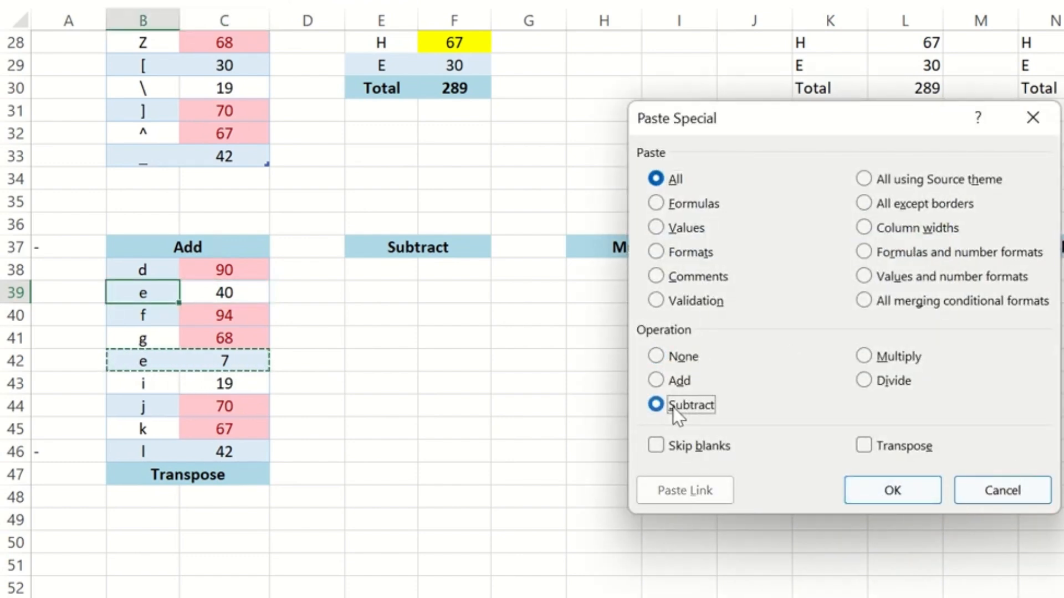
left_click(891, 490)
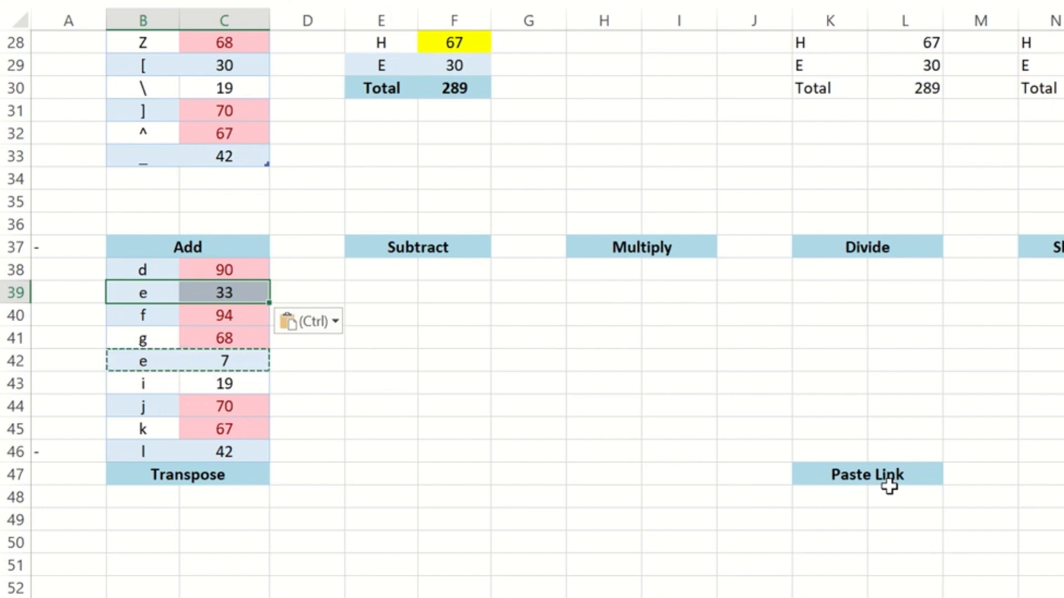
key("Escape")
key("Right")
key("Left")
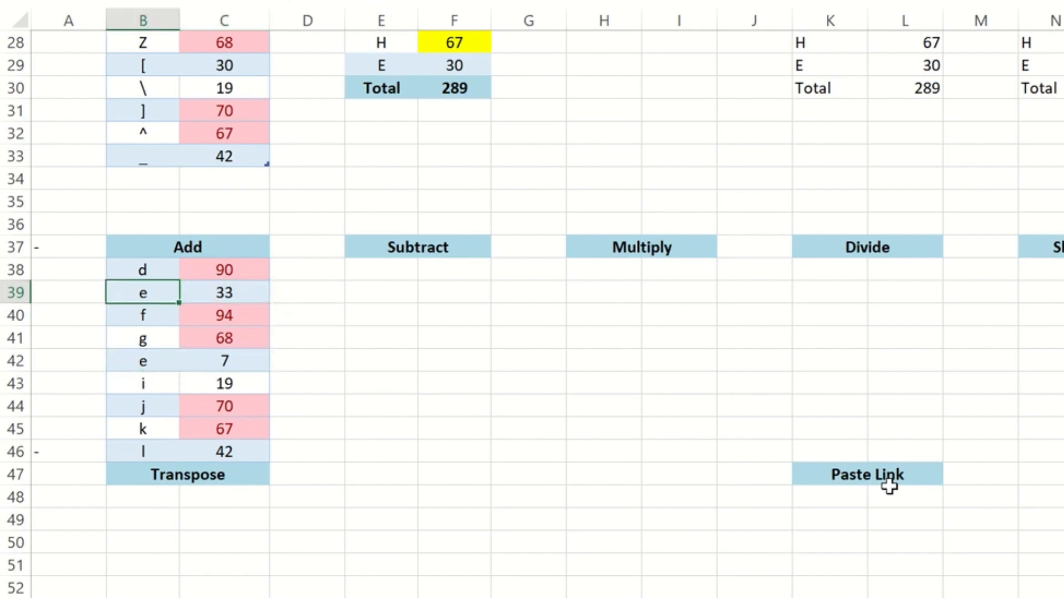
key("Down")
key("ctrl+c")
key("ctrl+alt+v")
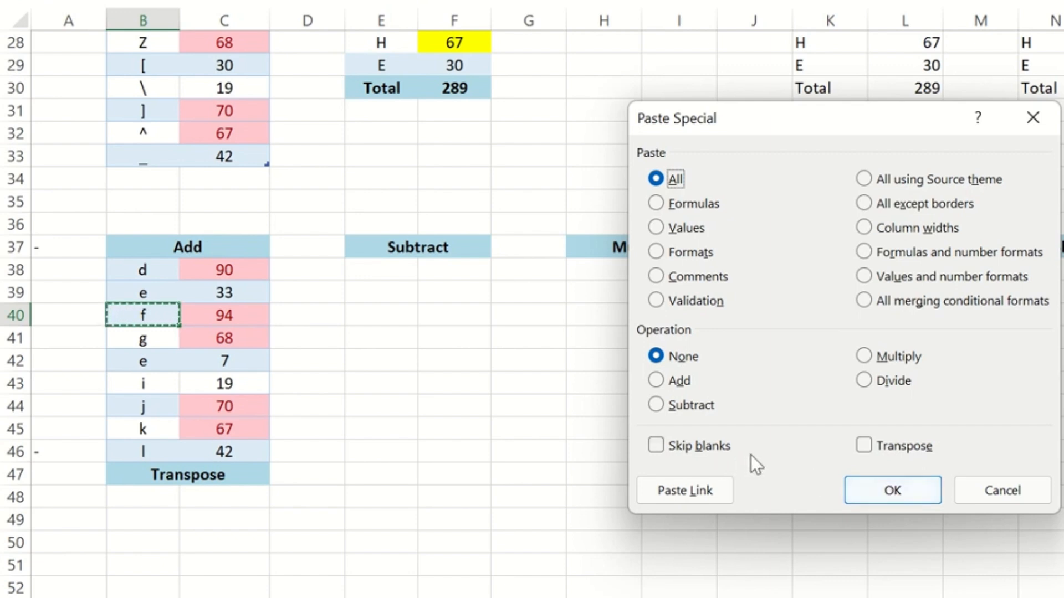
key("Escape")
key("Right")
key("Up")
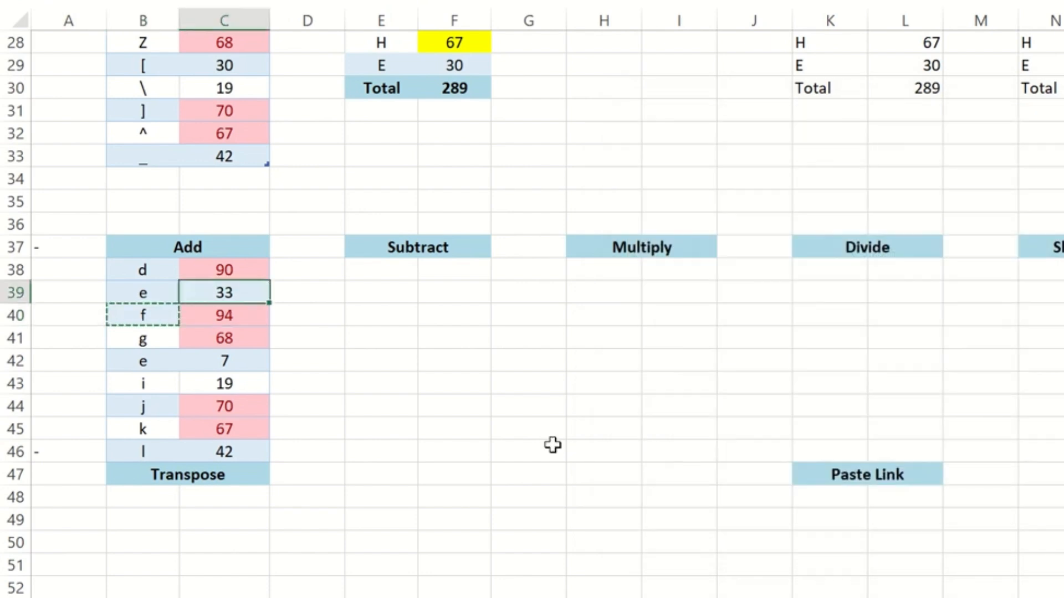
Copy B38:C47 and paste it below the Subtract heading, starting at E38
key("Left")
key("Up")
key("shift+Right")
key("ctrl+shift+Down")
key("ctrl+c")
key("Right")
key("Right")
key("Right")
key("shift+Right")
key("shift+Down")
key("shift+Down")
key("shift+Down")
key("shift+Down")
key("shift+Down")
key("shift+Down")
key("shift+Down")
key("shift+Down")
key("shift+Down")
key("ctrl+v")
key("Down")
key("Right")
key("Left")
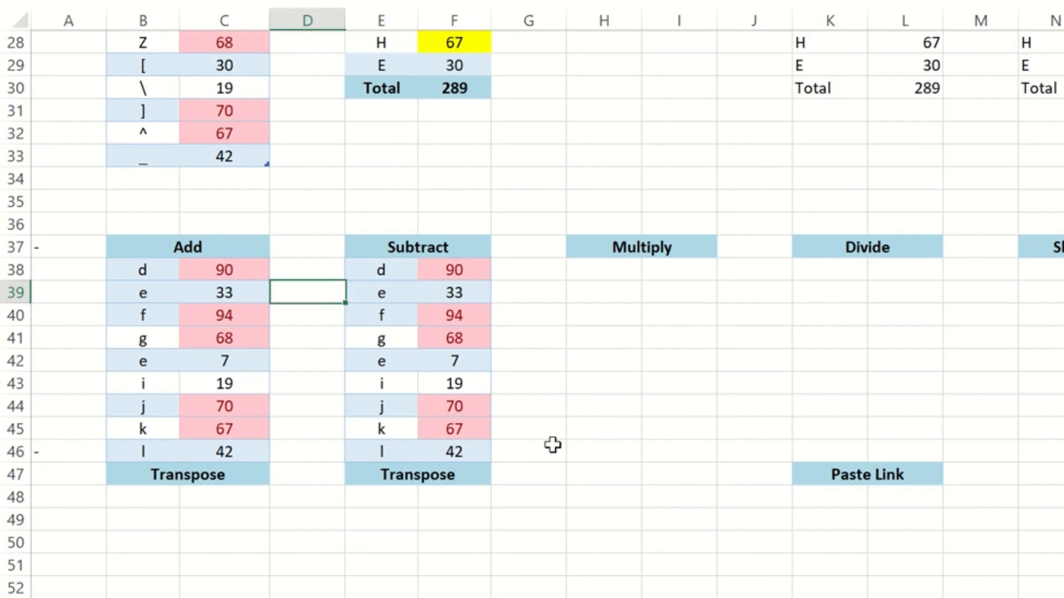
Set cells C39 and C43 in the Add table to 0
key("Left")
key("Left")
type("0")
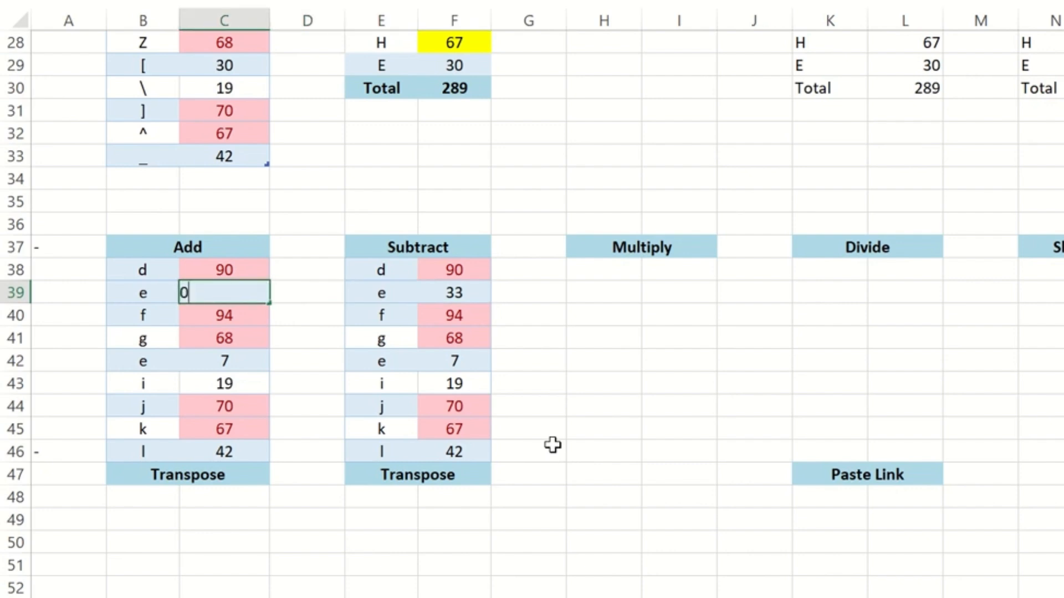
key("Return")
key("Down")
key("Down")
key("Down")
type("0")
key("Return")
key("Down")
key("Up")
key("Up")
key("Up")
Clear the contents of cells C39, C43 and C45 in the Add table
key("Down")
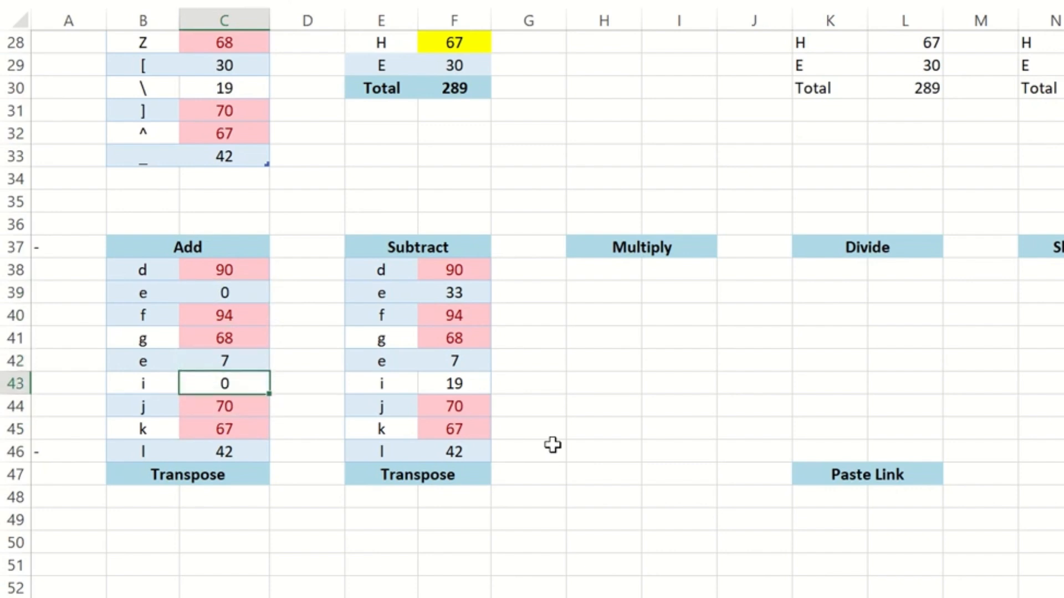
key("Up")
key("Up")
key("Up")
key("Up")
key("Delete")
key("Down")
key("Down")
key("Down")
key("Down")
key("Down")
key("Down")
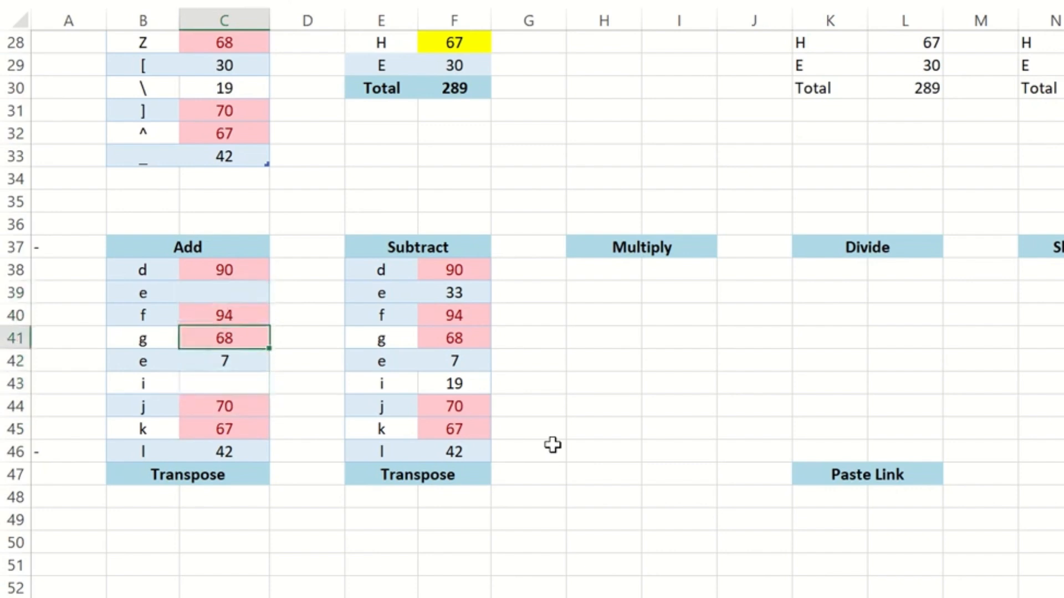
key("Delete")
key("Down")
key("Up")
key("Up")
key("Up")
key("Up")
key("Up")
key("Up")
key("Up")
key("Up")
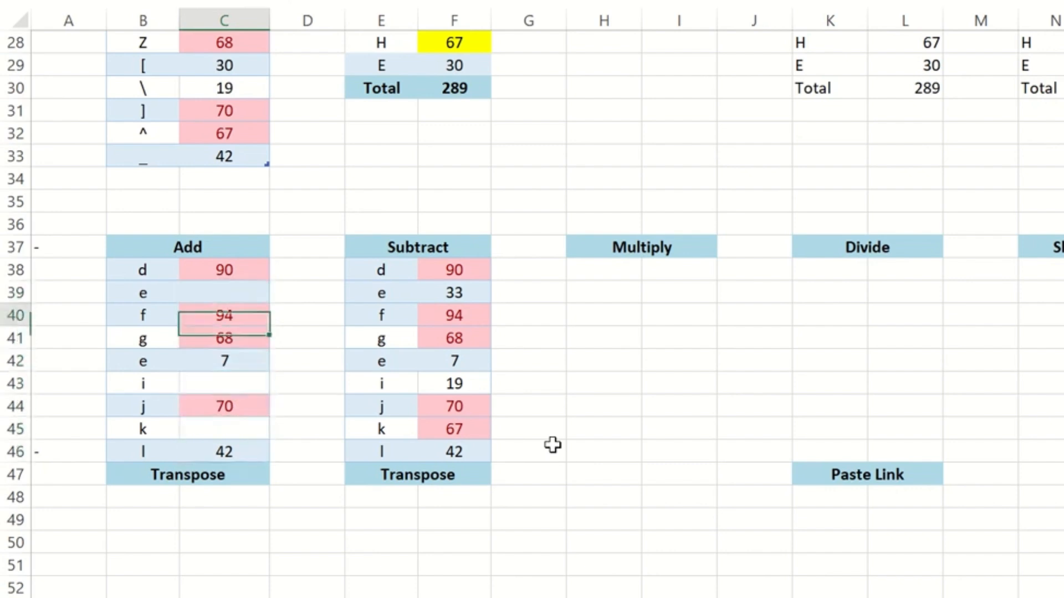
Copy B38:C46 and paste it at E38 through Paste Special with Skip blanks enabled
key("Left")
key("shift+Right")
key("ctrl+shift+Down")
key("shift+Up")
key("ctrl+c")
key("Right")
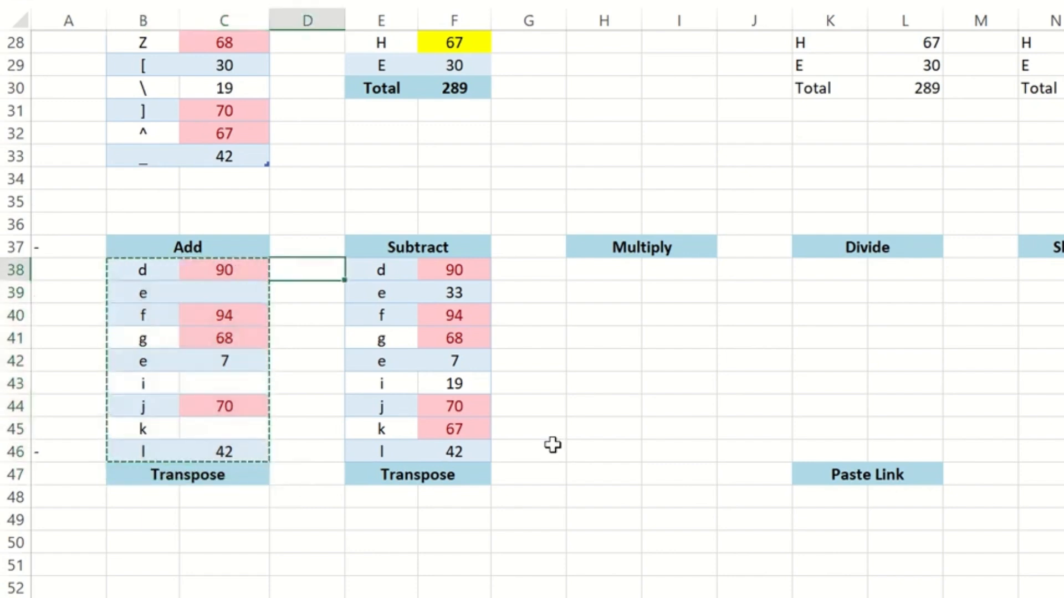
key("Right")
key("ctrl+alt+v")
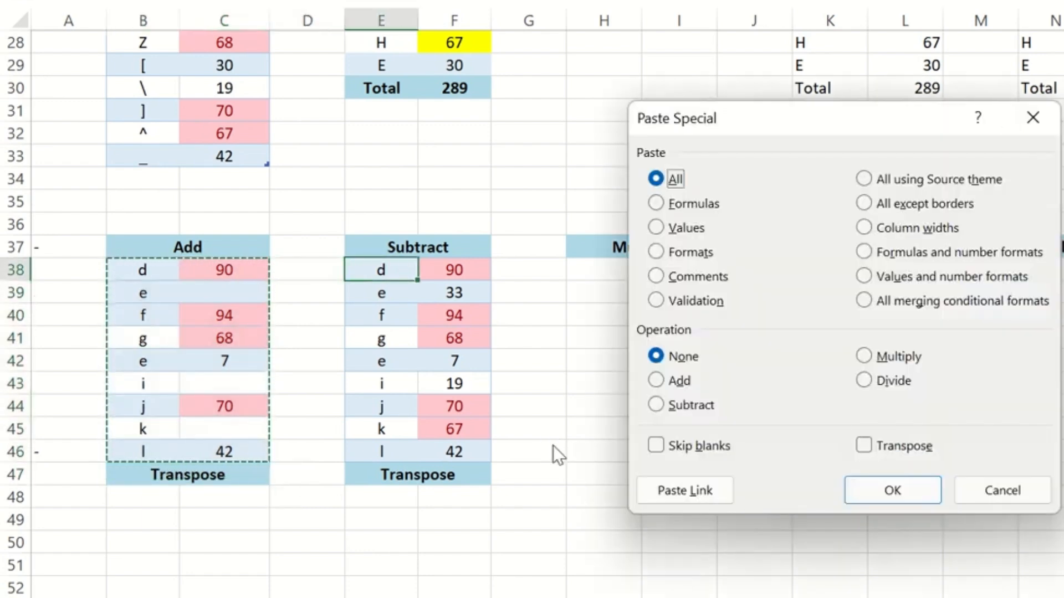
left_click(689, 450)
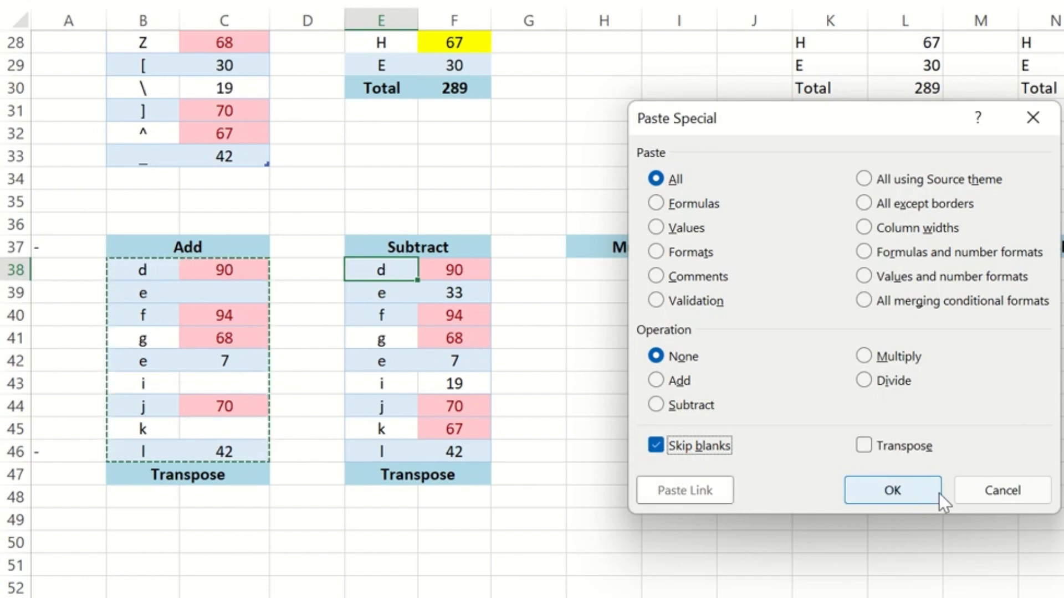
left_click(889, 499)
Set cells C38 and C41 in the Add table to 80
key("Left")
key("Left")
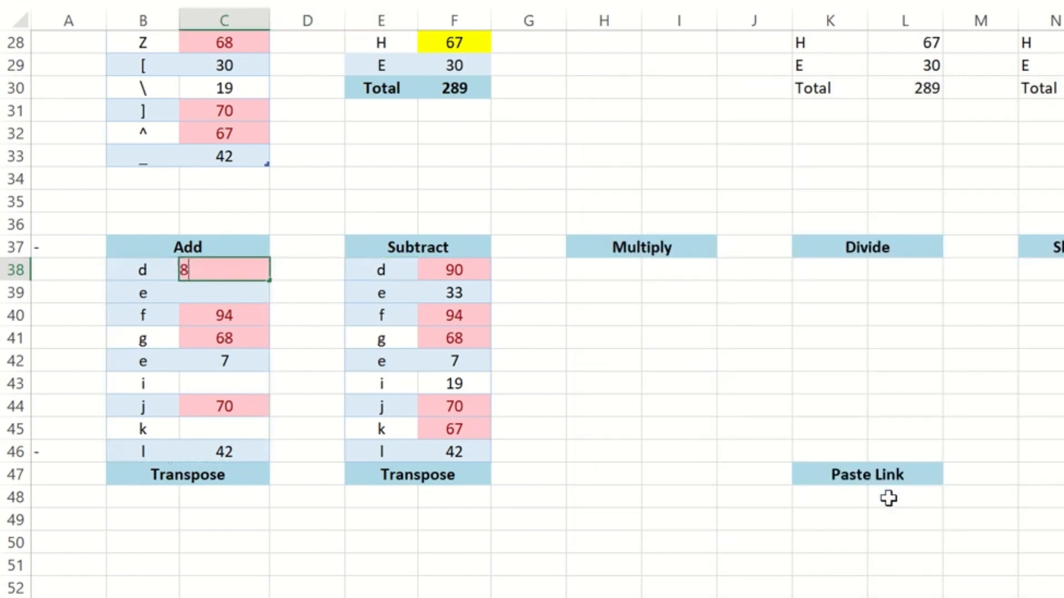
key("Return")
key("Down")
key("Down")
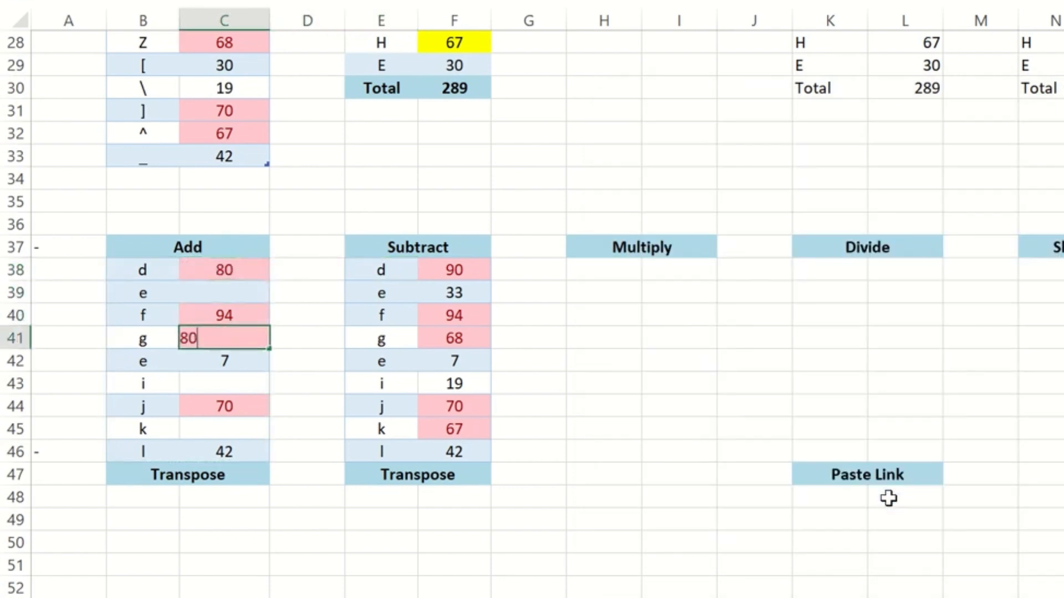
key("Up")
Copy the edited Add rows B38:C46 and paste them over the Subtract table from E38 with Skip blanks enabled
key("Right")
key("Right")
key("Right")
key("Up")
key("Up")
key("Up")
key("Left")
key("Left")
key("Left")
key("Left")
key("Left")
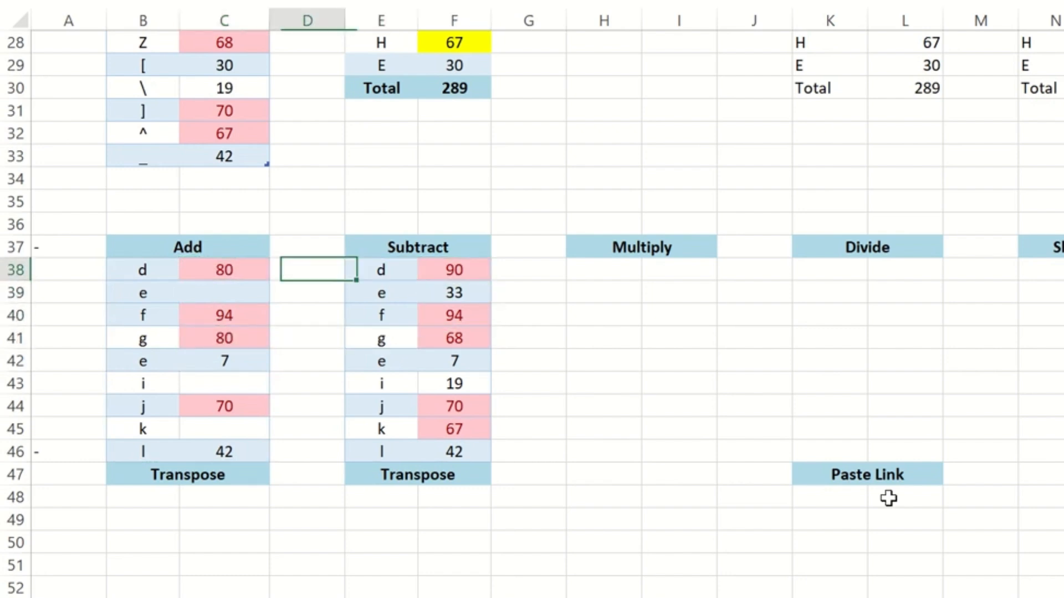
key("Right")
key("shift+Down")
key("shift+Down")
key("shift+Down")
key("shift+Down")
key("shift+Down")
key("shift+Down")
key("shift+Down")
key("shift+Down")
key("shift+Right")
key("ctrl+c")
key("Right")
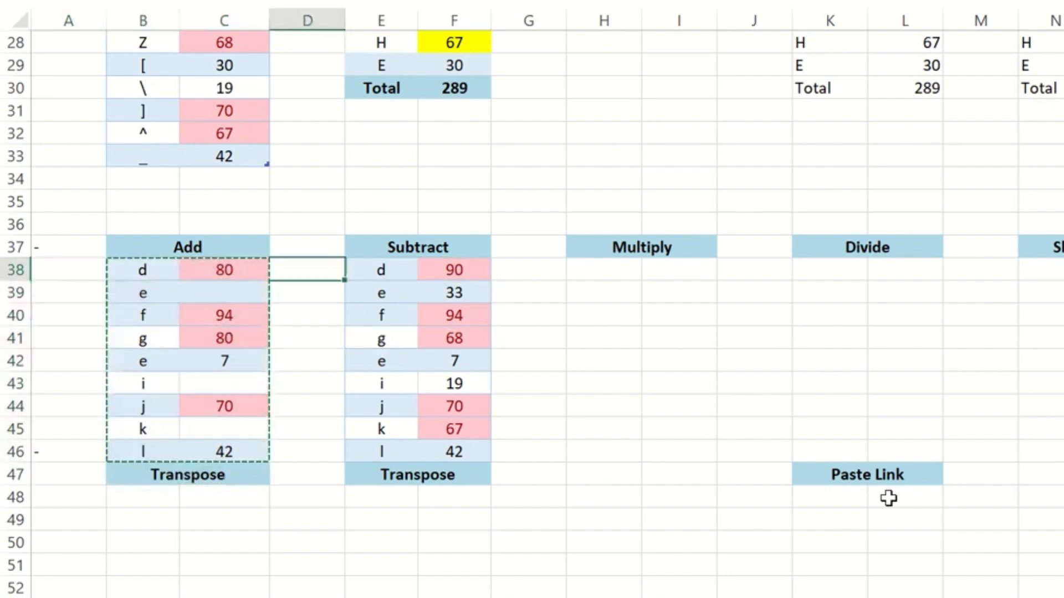
key("Right")
key("ctrl+alt+v")
left_click(699, 445)
left_click(899, 494)
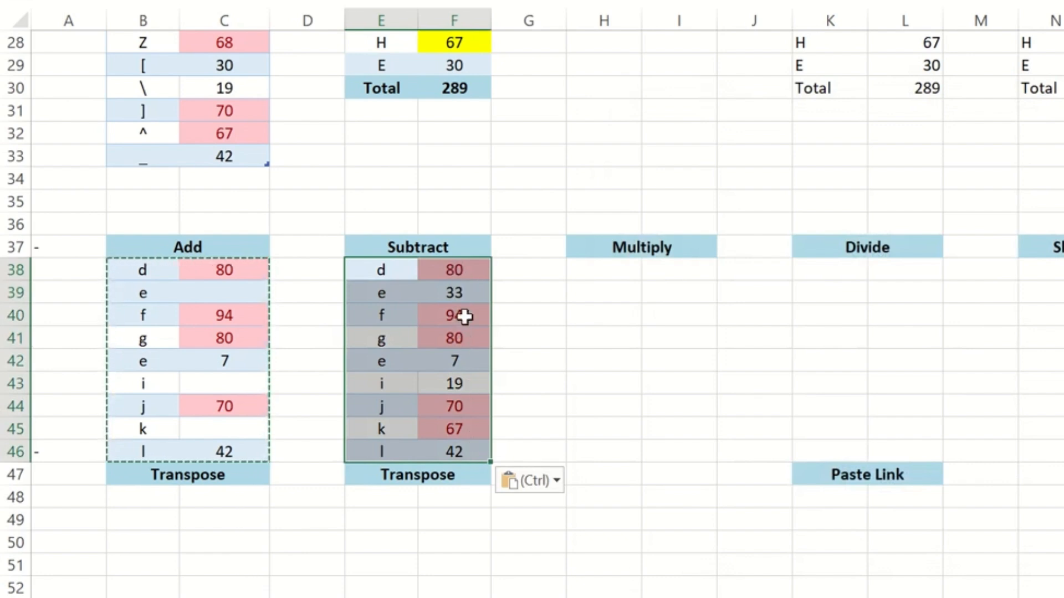
Compare cells F39 and F43 with the blank source cell C43, and cancel the copy selection
left_click(461, 296)
left_click(452, 387)
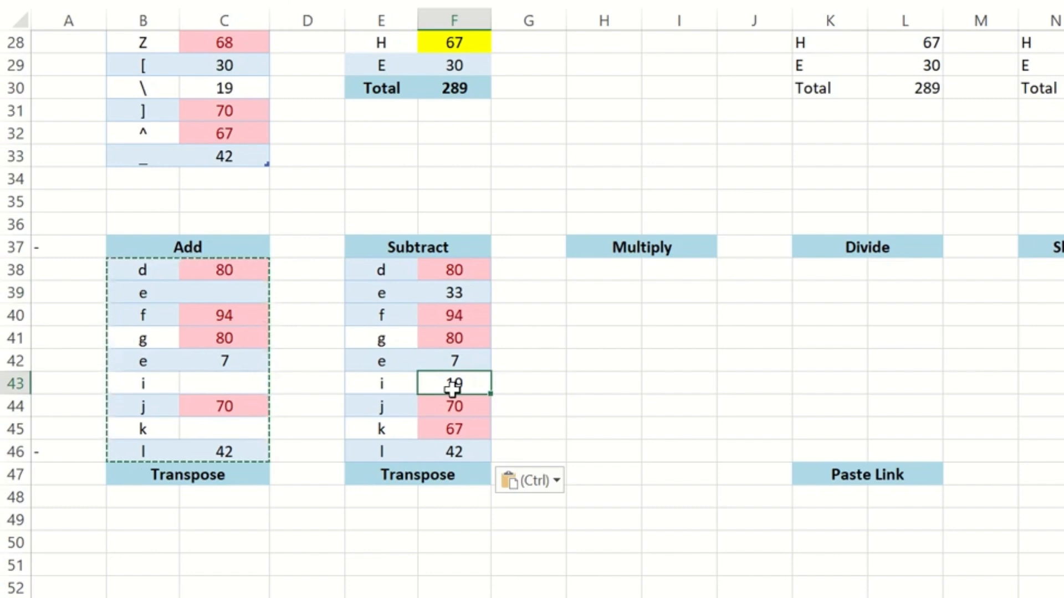
left_click(221, 383)
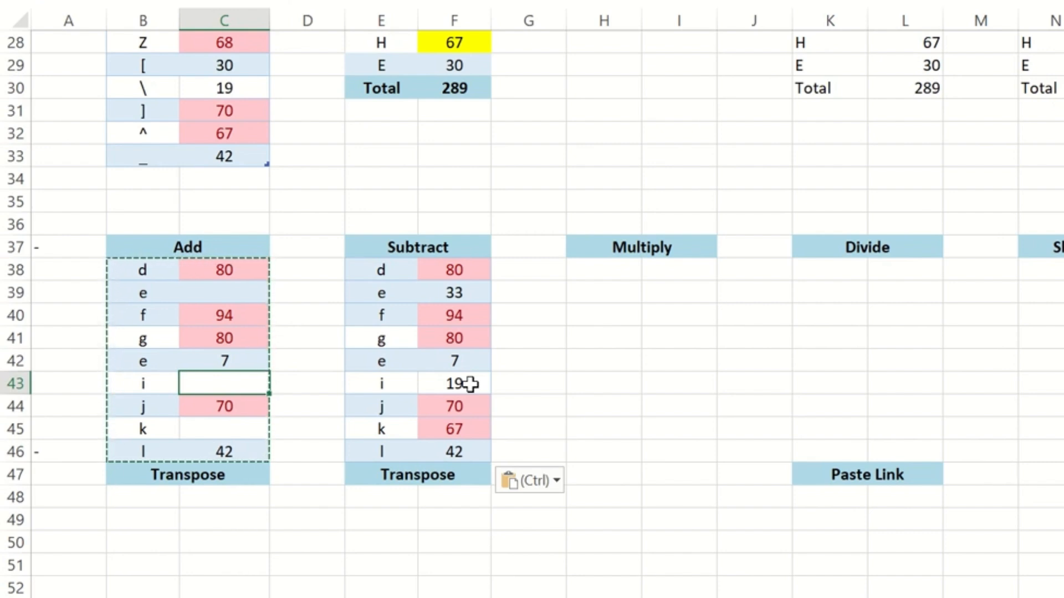
key("Escape")
key("Right")
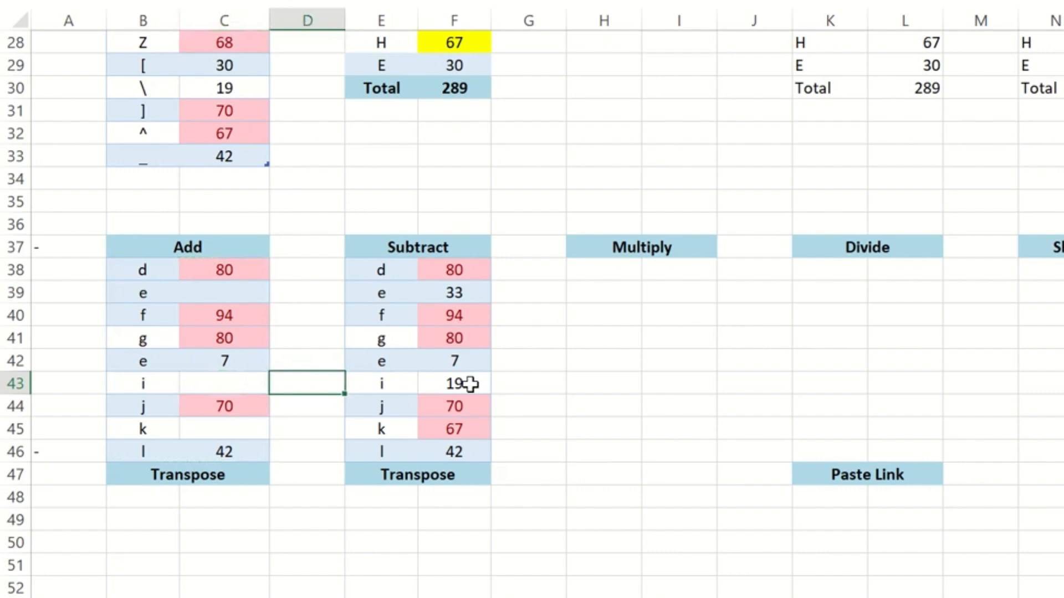
key("Right")
key("ctrl+Up")
key("ctrl+Up")
key("ctrl+Up")
key("ctrl+Up")
key("ctrl+Up")
key("ctrl+Up")
key("ctrl+Up")
key("ctrl+Up")
key("Left")
key("Left")
key("ctrl+Down")
key("ctrl+Down")
key("ctrl+Down")
key("ctrl+Down")
key("ctrl+Down")
key("ctrl+Down")
key("ctrl+Down")
key("ctrl+Down")
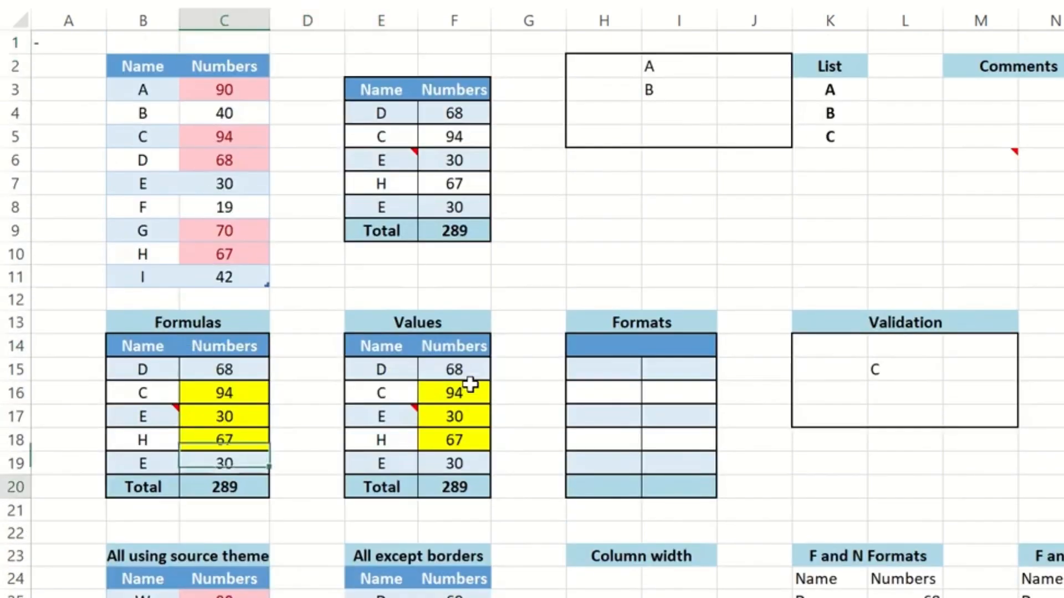
key("ctrl+Down")
key("ctrl+Down")
key("ctrl+Down")
key("Right")
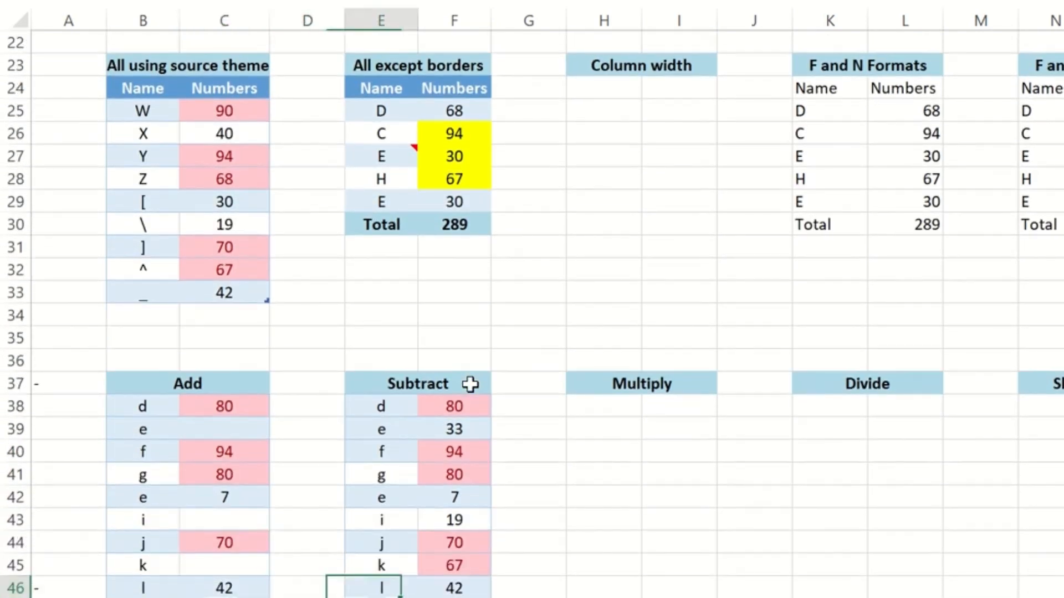
Copy the Subtract table rows E38:F46
key("Right")
key("Right")
key("ctrl+Up")
scroll(470, 384, "down", 1)
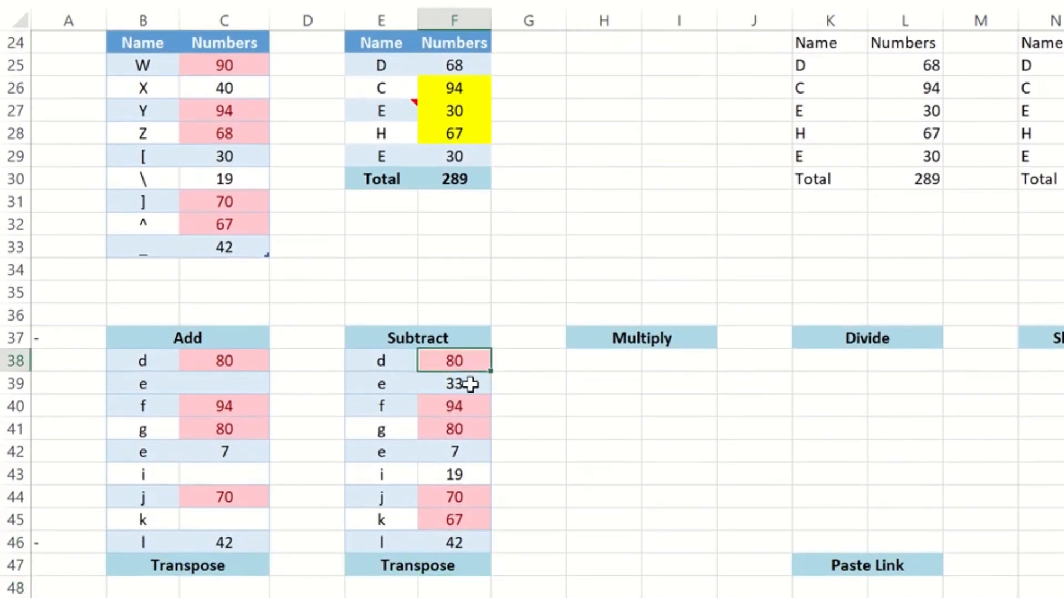
key("shift+Left")
key("shift+Down")
key("shift+Down")
key("shift+Down")
key("shift+Down")
key("shift+Down")
key("shift+Down")
key("shift+Down")
key("shift+Down")
key("ctrl+c")
Paste the copied Subtract rows at B52 through Paste Special with Transpose enabled
key("Right")
key("Right")
key("Down")
key("Down")
key("Down")
key("Down")
key("Down")
key("Down")
key("Down")
key("Down")
key("Down")
key("Down")
key("Down")
key("Down")
key("Down")
key("Down")
key("Down")
key("Down")
key("Left")
key("Left")
key("Left")
key("Left")
key("Left")
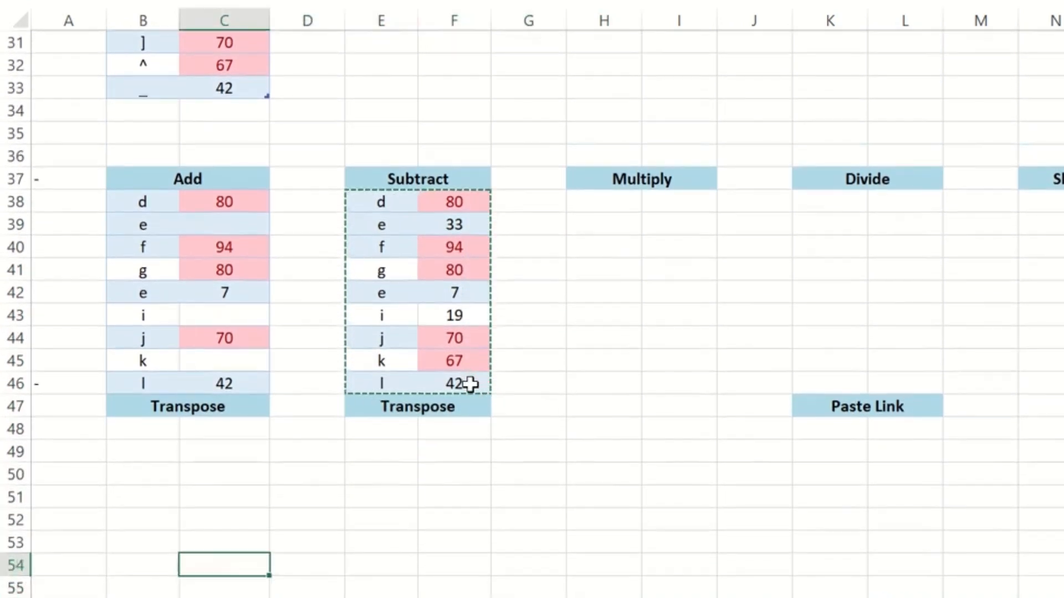
key("Up")
key("Left")
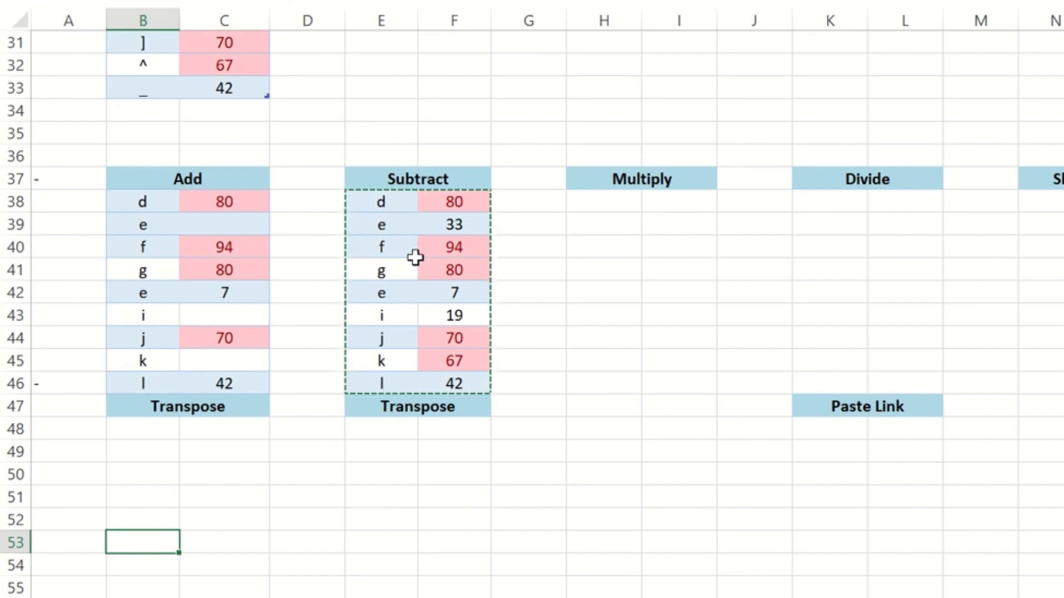
key("Up")
key("ctrl+alt+v")
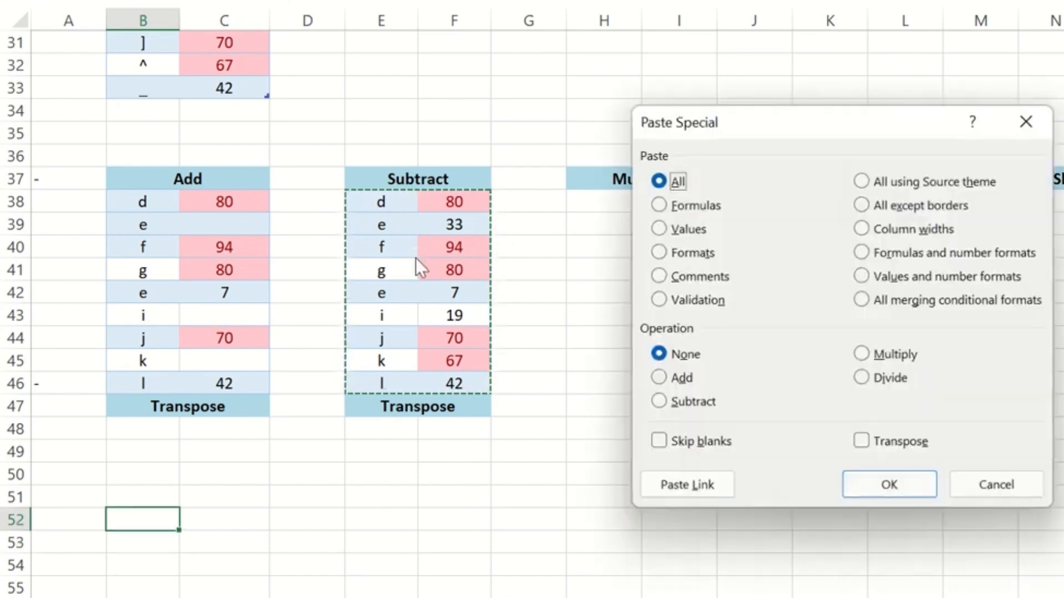
left_click(864, 443)
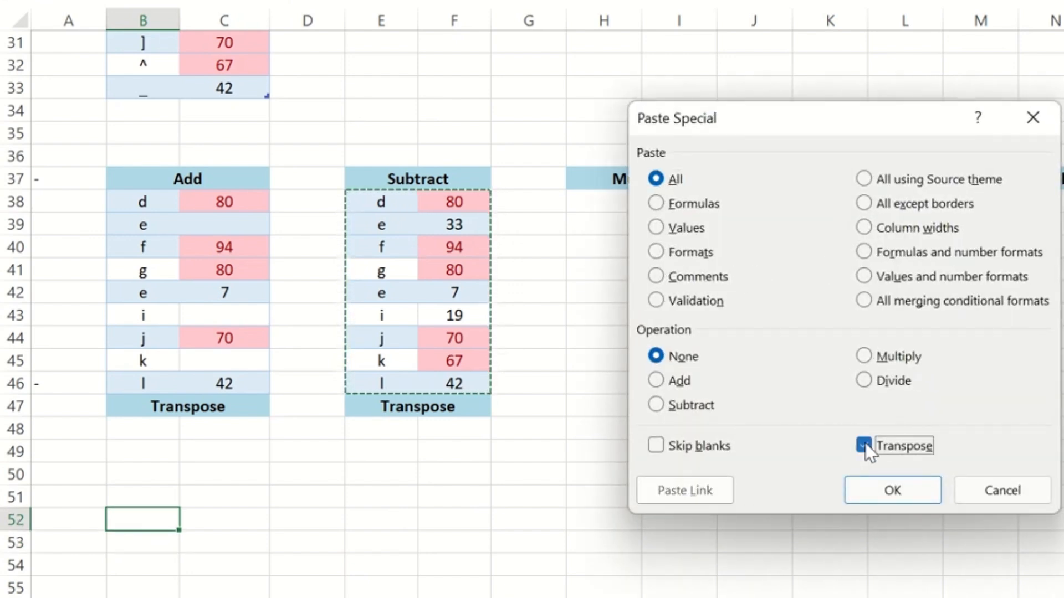
left_click(889, 492)
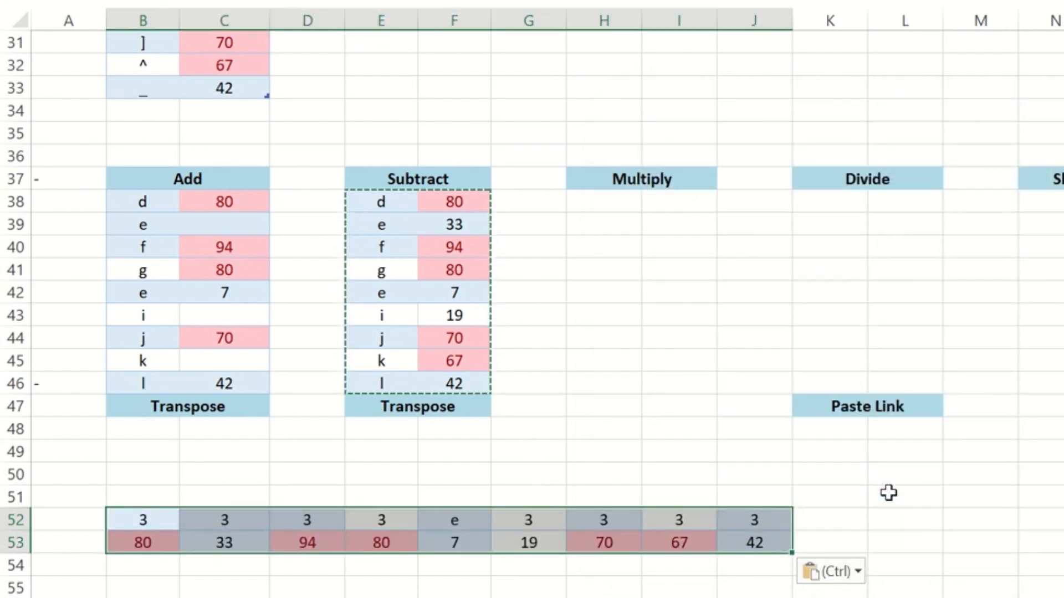
Examine the transposed cells in rows 52 and 53
key("Right")
key("Down")
key("Up")
key("Left")
key("Right")
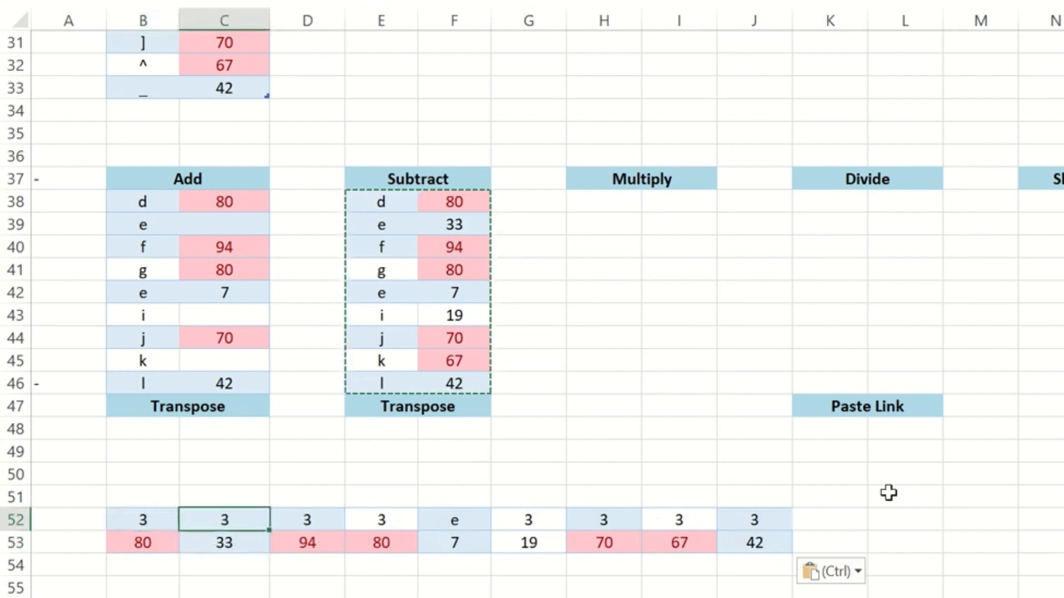
key("Right")
key("Left")
Cancel the previous copy selection and copy the Add table rows B38:C46
key("ctrl+Up")
key("ctrl+Up")
key("Up")
key("Left")
key("ctrl+Up")
key("ctrl")
key("Down")
key("Escape")
key("Escape")
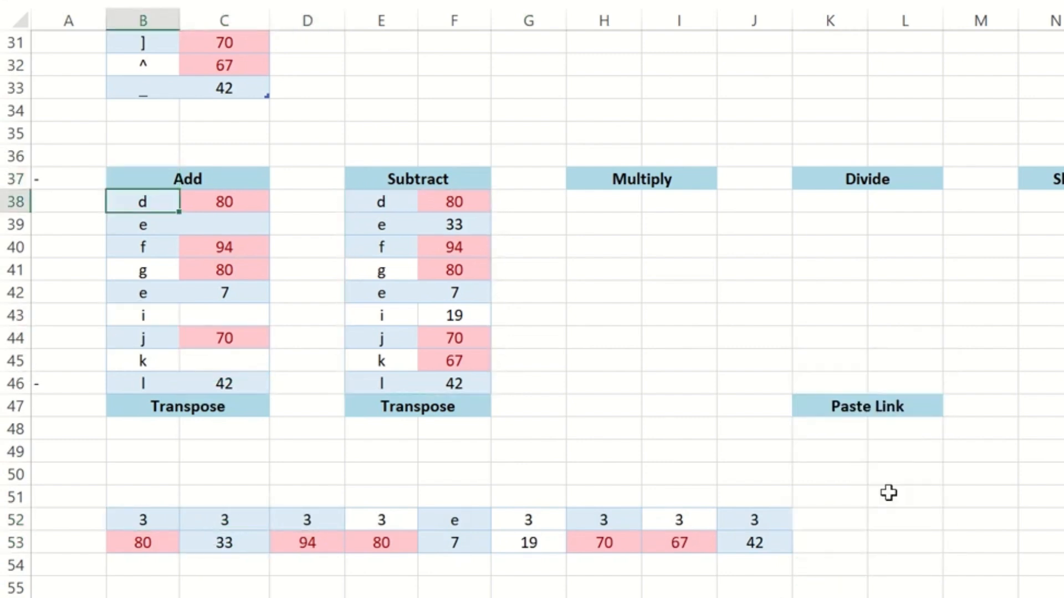
key("Down")
key("ctrl+shift+Right")
key("ctrl+shift+Down")
key("ctrl+c")
key("shift+Up")
key("ctrl+c")
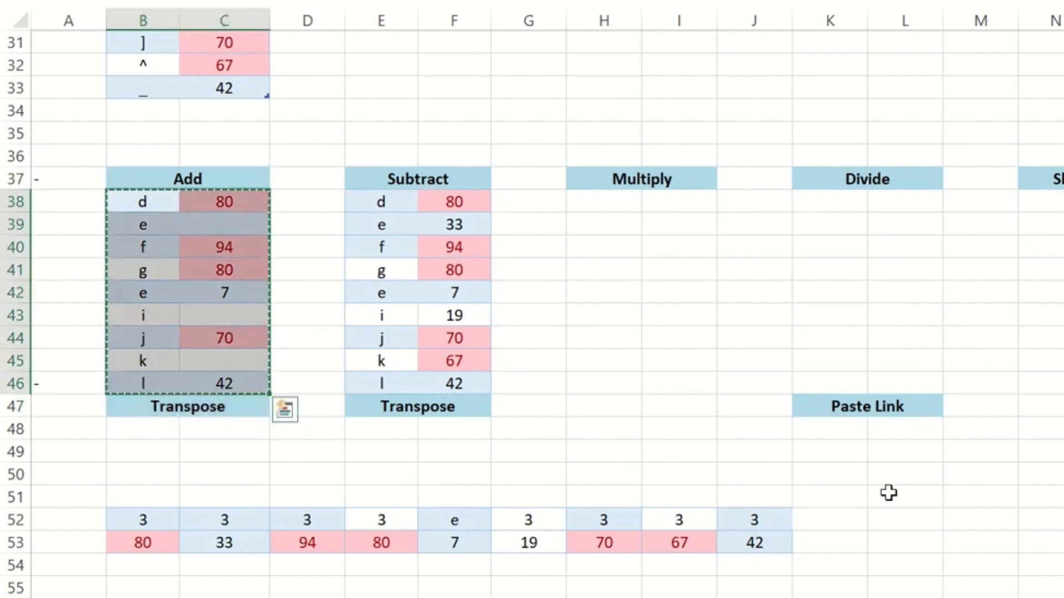
Paste the copied Add rows at B52 through Paste Special with Transpose enabled
key("ctrl+alt+v")
key("v")
key("Return")
key("Down")
key("Down")
key("Down")
key("Down")
key("Down")
key("Down")
key("Down")
key("Down")
key("Down")
key("Down")
key("Down")
key("Down")
key("Down")
key("Down")
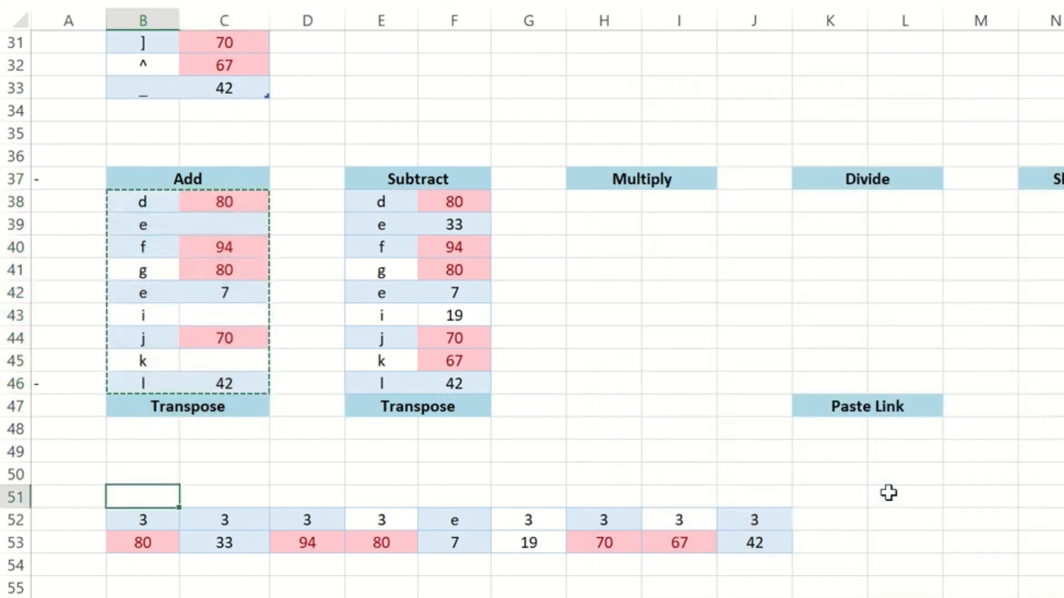
key("ctrl+alt+v")
left_click(870, 446)
left_click(916, 481)
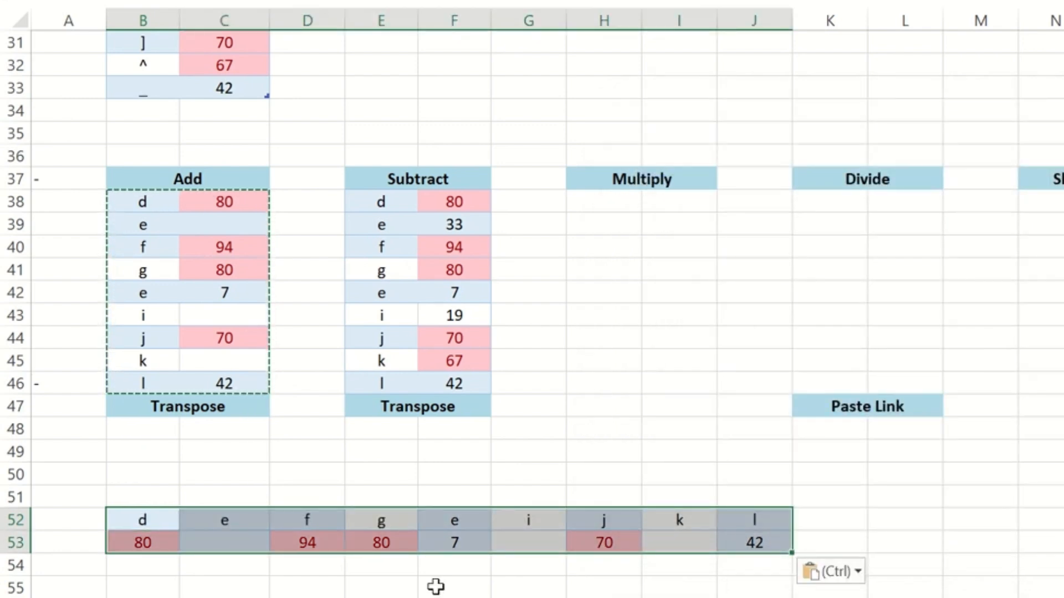
Copy the horizontal range B52:J53, paste it transposed into columns starting at B57, and cancel the copy selection
key("ctrl+c")
key("Down")
key("Down")
key("Down")
key("Down")
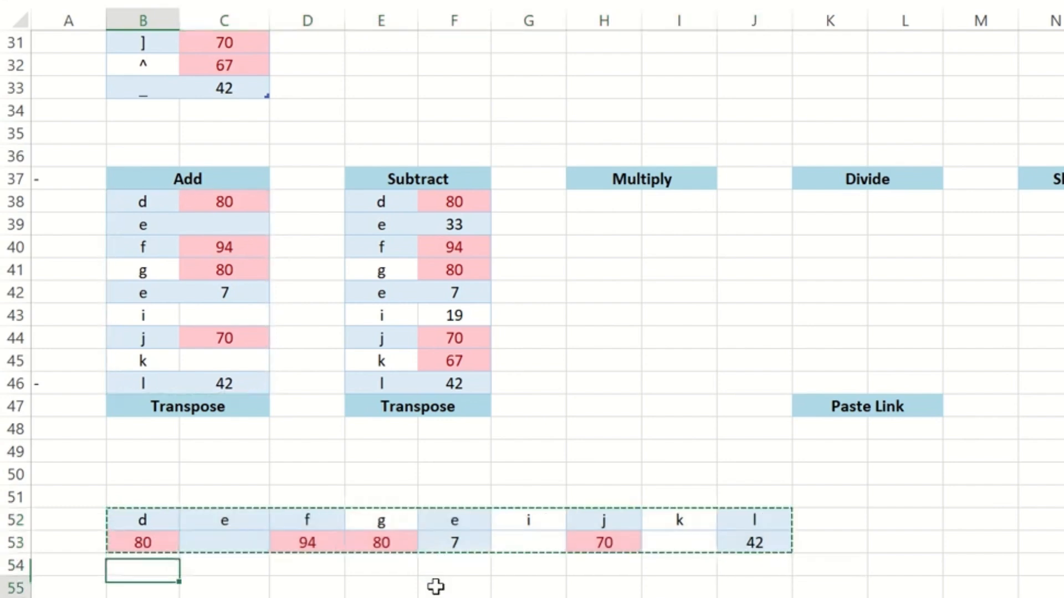
key("ctrl+alt+v")
left_click(865, 445)
left_click(895, 491)
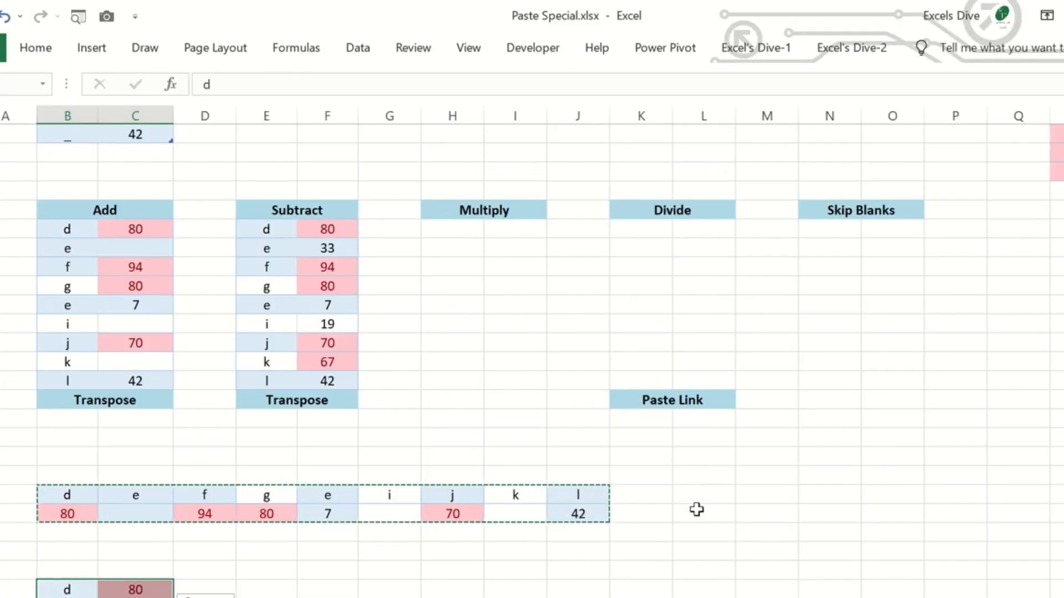
key("Escape")
key("Up")
key("Up")
key("Up")
key("Right")
key("Right")
key("Right")
key("Right")
key("Right")
key("Right")
key("Right")
key("Right")
key("Right")
key("Right")
key("Right")
key("Up")
key("Up")
key("Up")
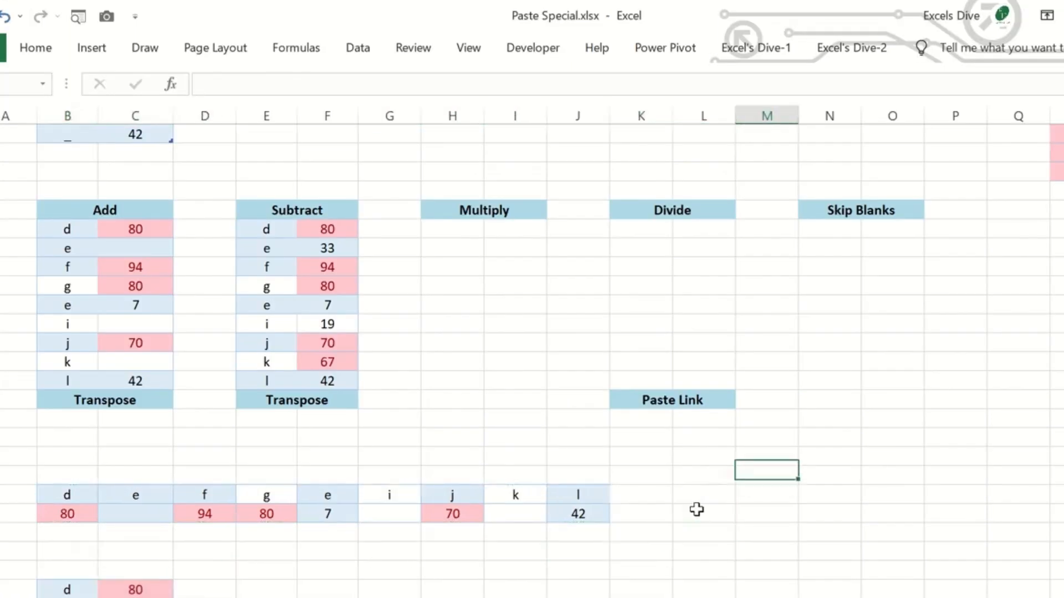
key("Right")
key("Right")
key("Up")
key("Up")
key("Up")
key("Up")
key("Up")
key("Up")
key("Up")
key("Up")
key("Right")
Copy the Subtract table range E38:F47, including the Transpose heading row
key("Up")
key("Up")
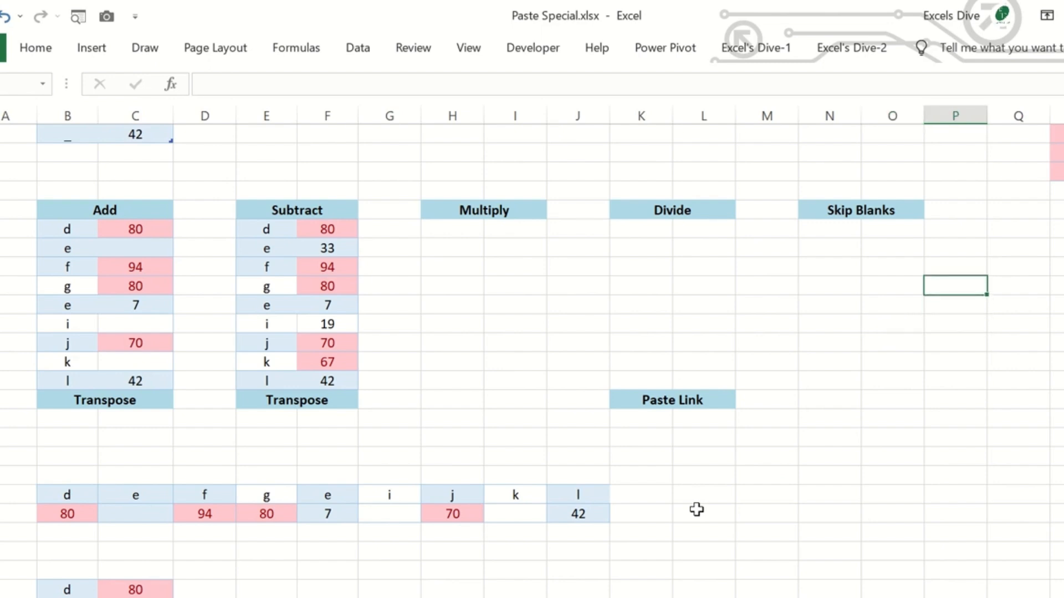
key("Left")
key("Left")
key("Left")
key("Left")
key("Left")
key("Left")
key("Left")
key("Left")
key("Up")
key("Left")
key("Left")
key("Up")
key("Up")
key("Left")
key("ctrl+shift+Down")
key("shift+Right")
key("ctrl+c")
Paste the copied Subtract range as links under the Skip Blanks heading, starting at N38, using Paste Link
key("Right")
key("Right")
key("Right")
key("Right")
key("Right")
key("Right")
key("Right")
key("Right")
key("Right")
key("Right")
key("Right")
key("Left")
key("Left")
key("ctrl+alt+v")
key("Escape")
key("Left")
key("Left")
key("Left")
key("Left")
key("Left")
key("Left")
key("Left")
key("Left")
key("Left")
key("Right")
key("Right")
key("Right")
key("Right")
key("Right")
key("Right")
key("Right")
key("Right")
key("Right")
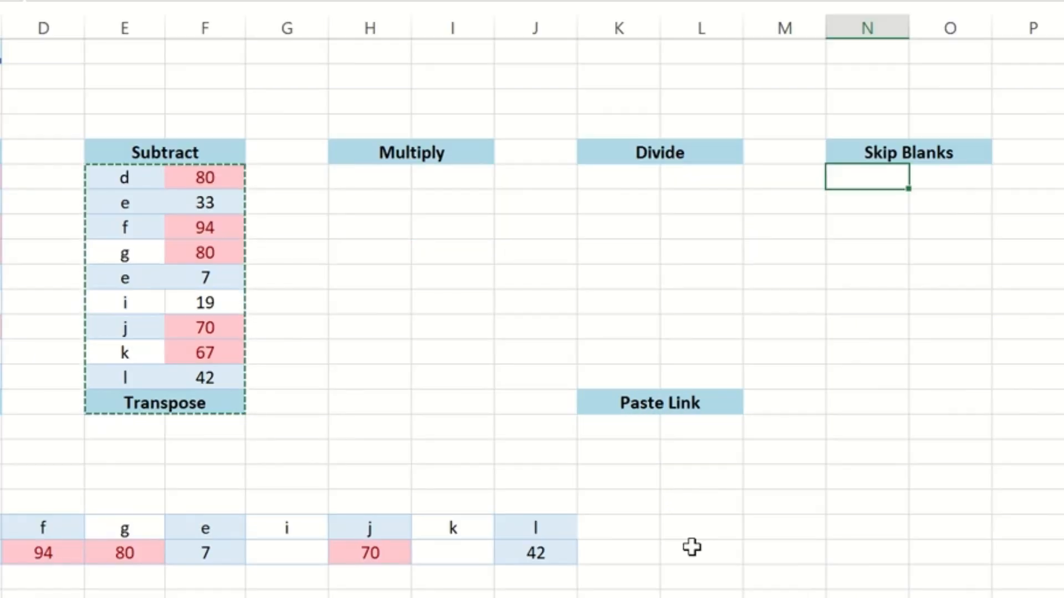
key("ctrl+alt+v")
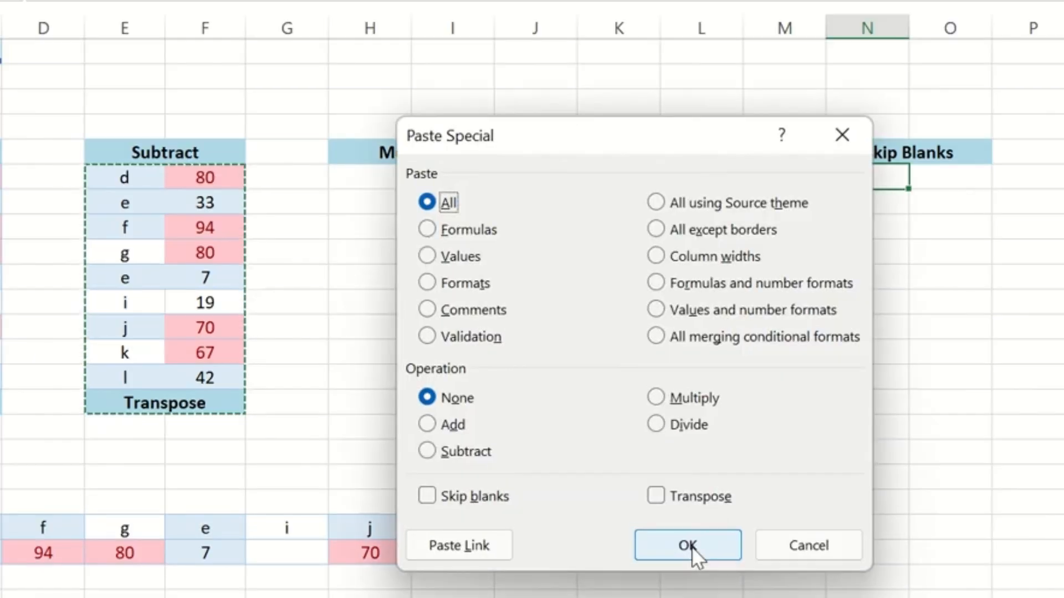
left_click(481, 546)
Inspect the link formulas in the first pasted cells of column N, starting with N38
left_click(870, 183)
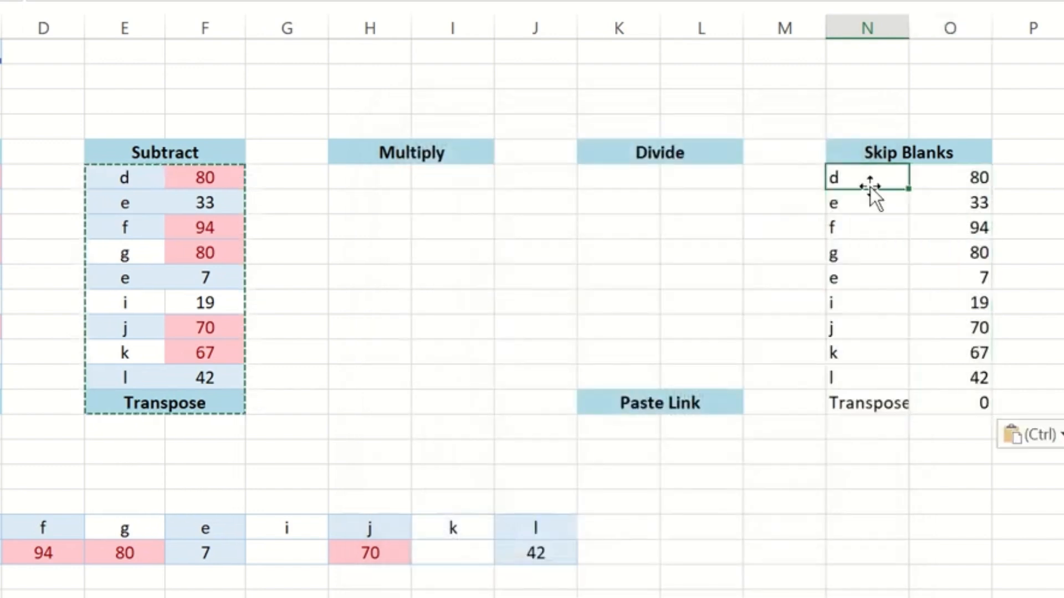
type("=E38")
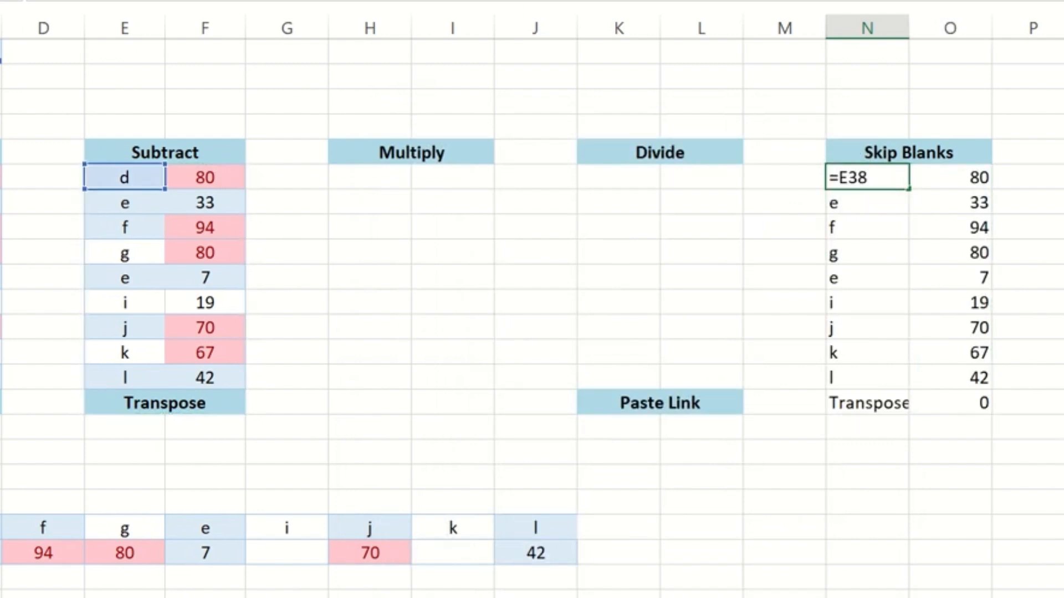
key("Return")
key("Return")
key("F2")
key("Return")
key("F2")
key("Return")
key("Return")
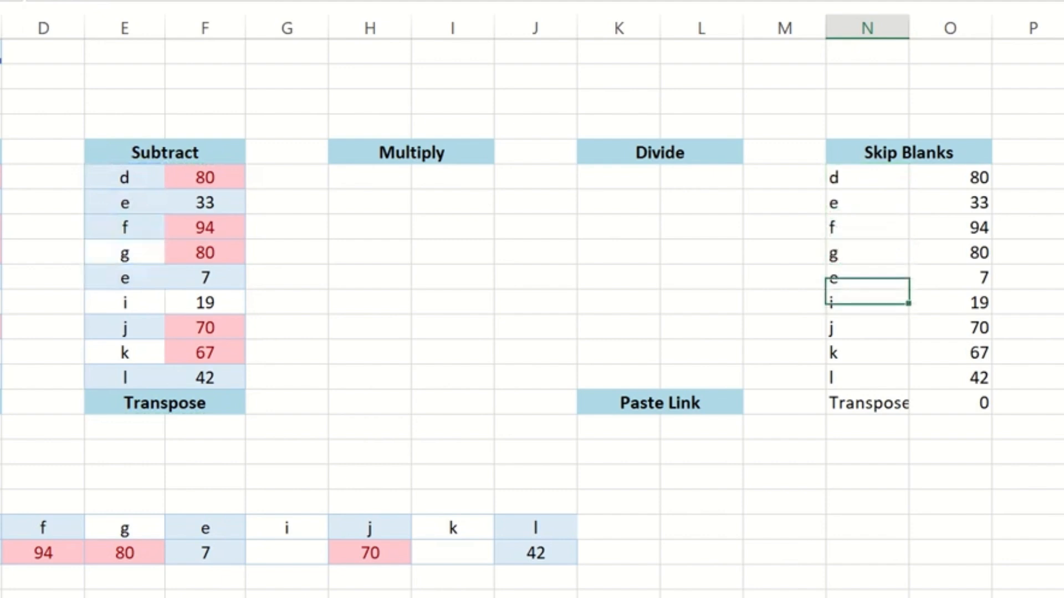
Change the source letter in E42 of the Subtract table to f
key("Up")
key("ctrl+Left")
key("Left")
type("f")
key("Return")
key("Right")
key("Right")
key("Up")
key("Left")
key("Left")
key("Right")
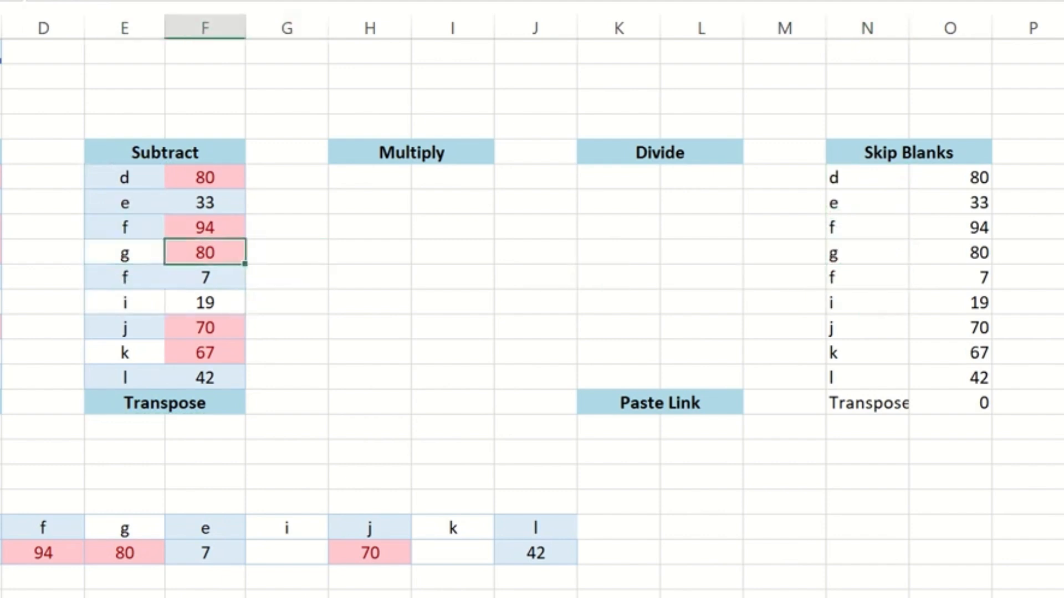
Clear the letter g from source cell E41 in the Subtract table
key("Left")
key("Delete")
key("Right")
key("Right")
key("Right")
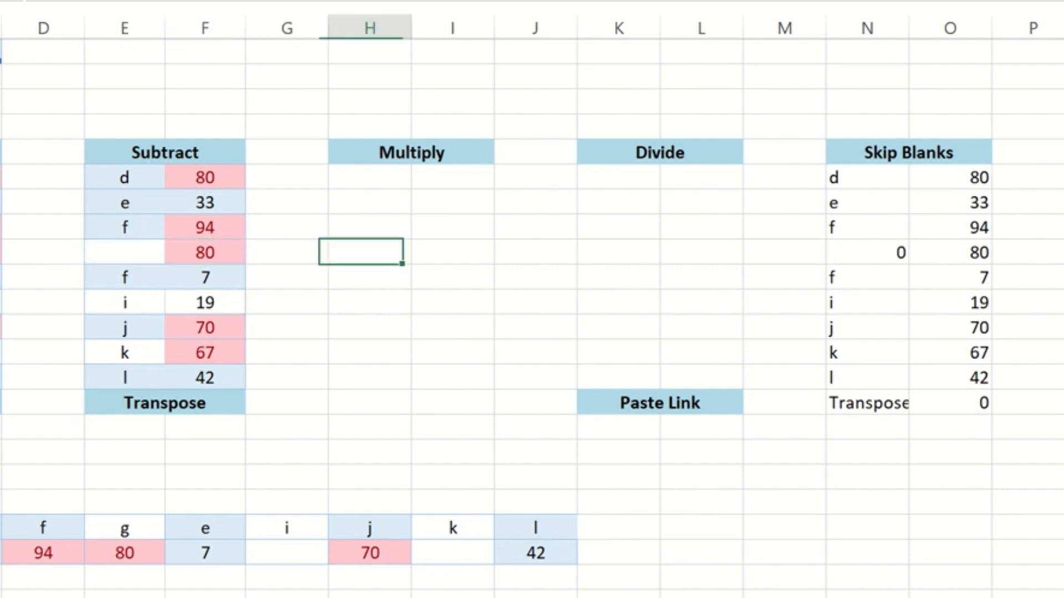
Delete the linked Transpose row N47:O47 beneath the linked table under Skip Blanks
key("ctrl+Right")
key("ctrl+Up")
key("Down")
key("ctrl+shift+Right")
key("ctrl+shift+Down")
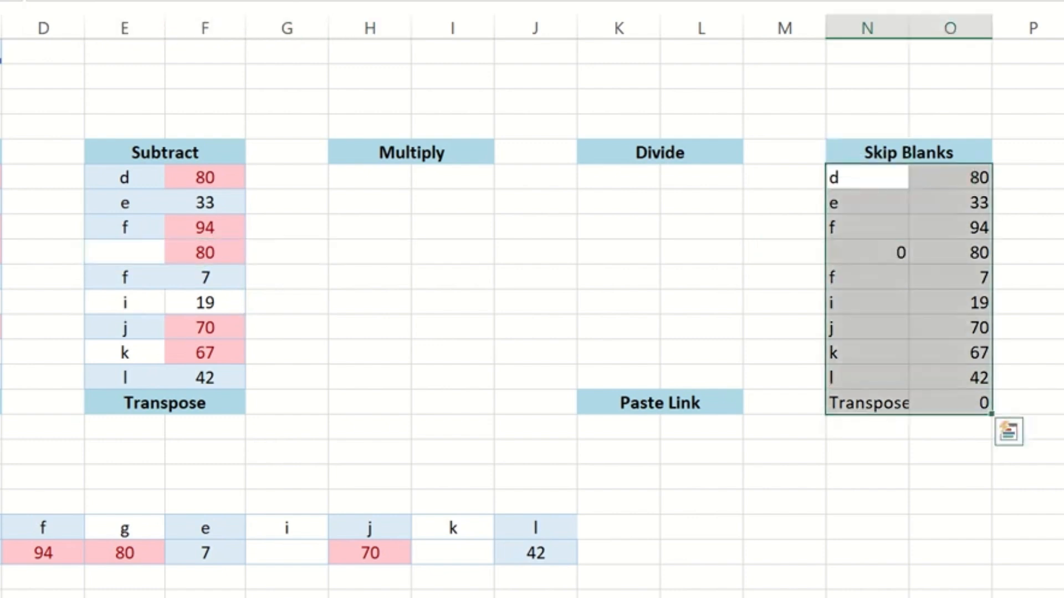
key("ctrl+Down")
key("Down")
key("Up")
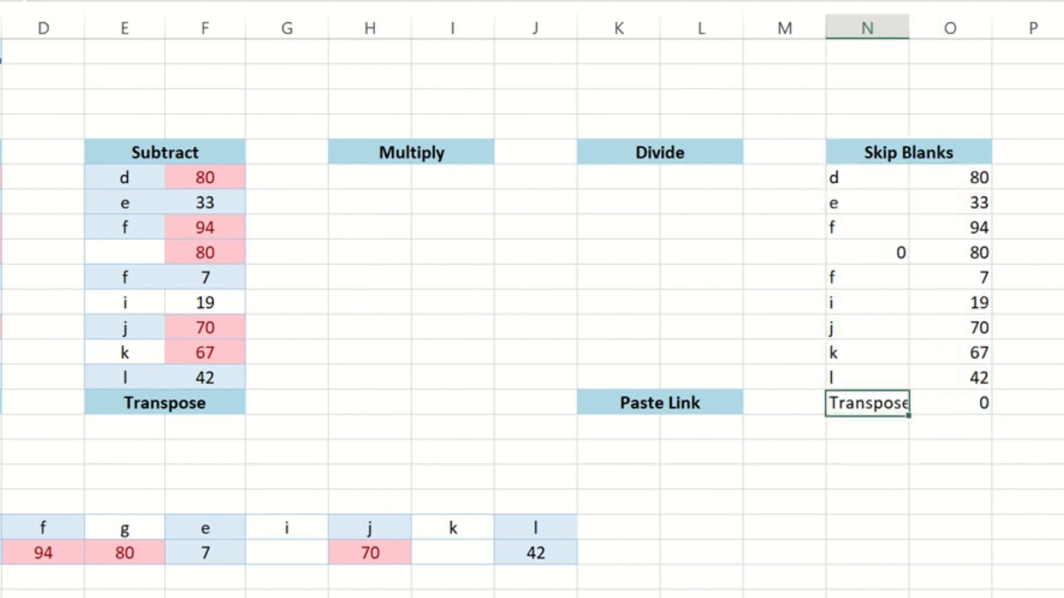
key("shift+Right")
key("Delete")
Overwrite the link in O39 with 44 and compare it with source cell F39
key("Up")
key("Up")
key("ctrl+Up")
key("Down")
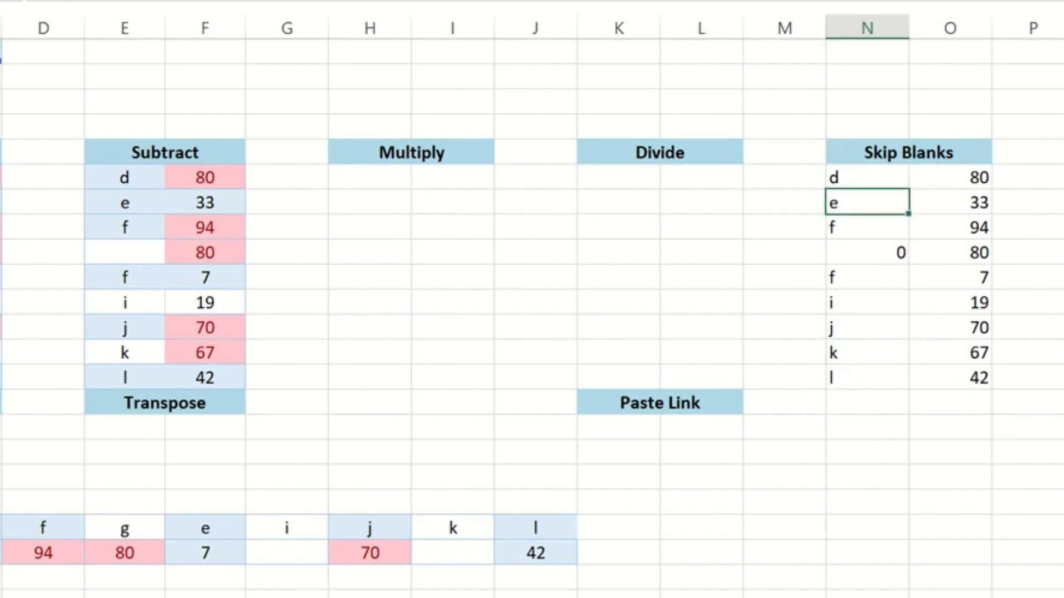
key("Right")
type("44")
key("Return")
key("Up")
key("Left")
key("Left")
key("Left")
key("Left")
key("Left")
key("Left")
key("Left")
key("Left")
key("Left")
key("Left")
key("Right")
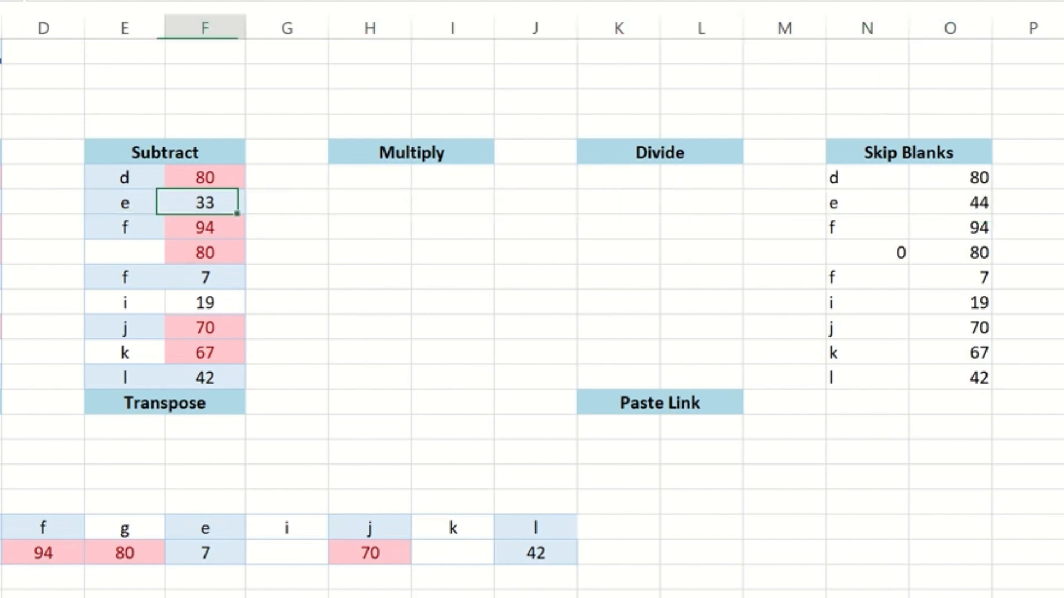
key("ctrl+Right")
key("Right")
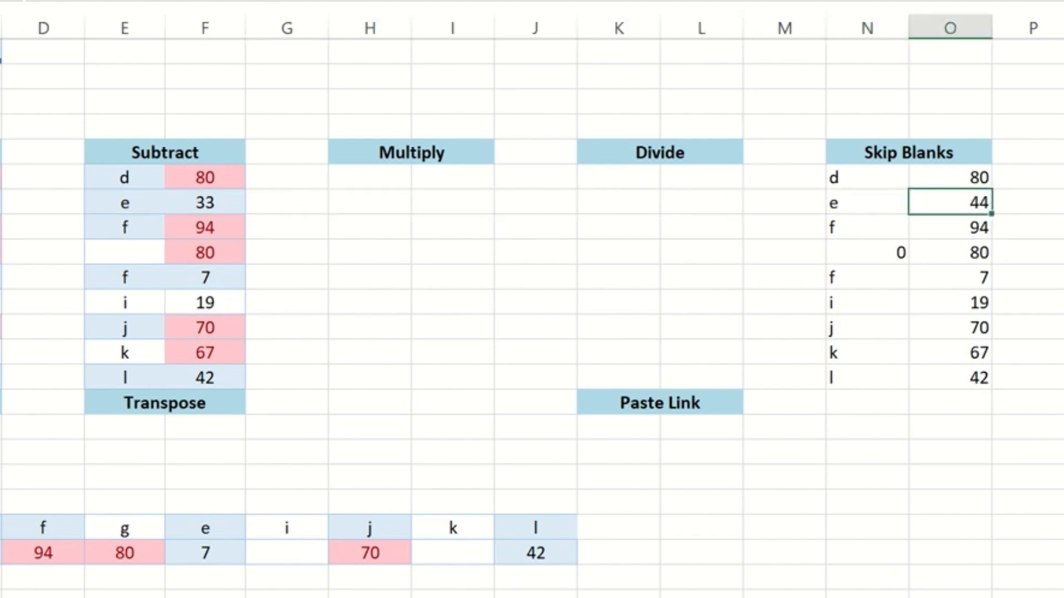
Try 35 in source cell F39 of the Subtract table, check the linked cell and undo the entry
key("Left")
key("ctrl+Left")
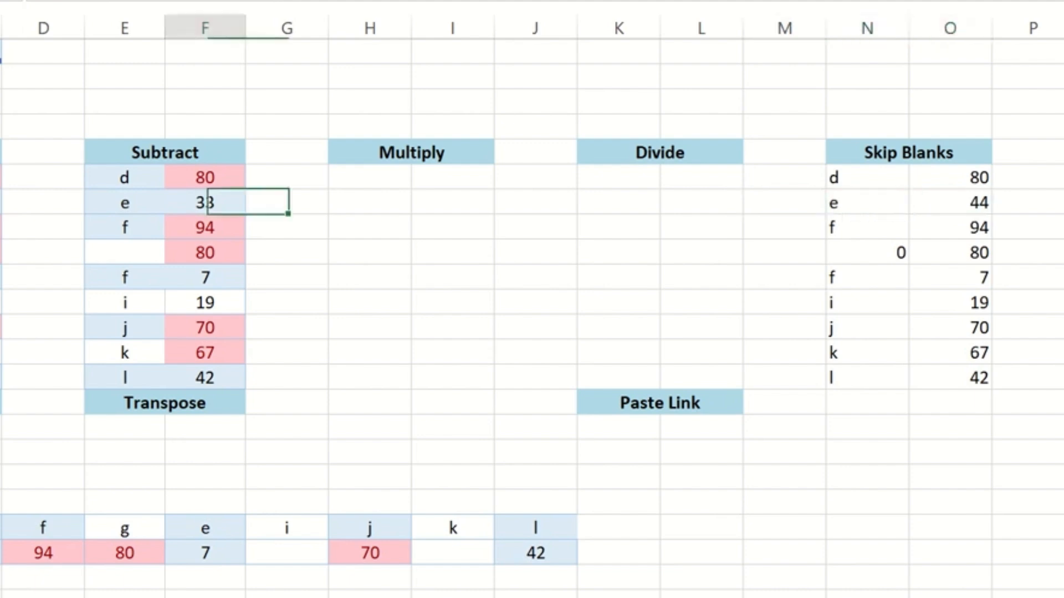
type("35")
key("Right")
key("Right")
key("Left")
key("Left")
key("ctrl+z")
key("ctrl+Right")
key("Up")
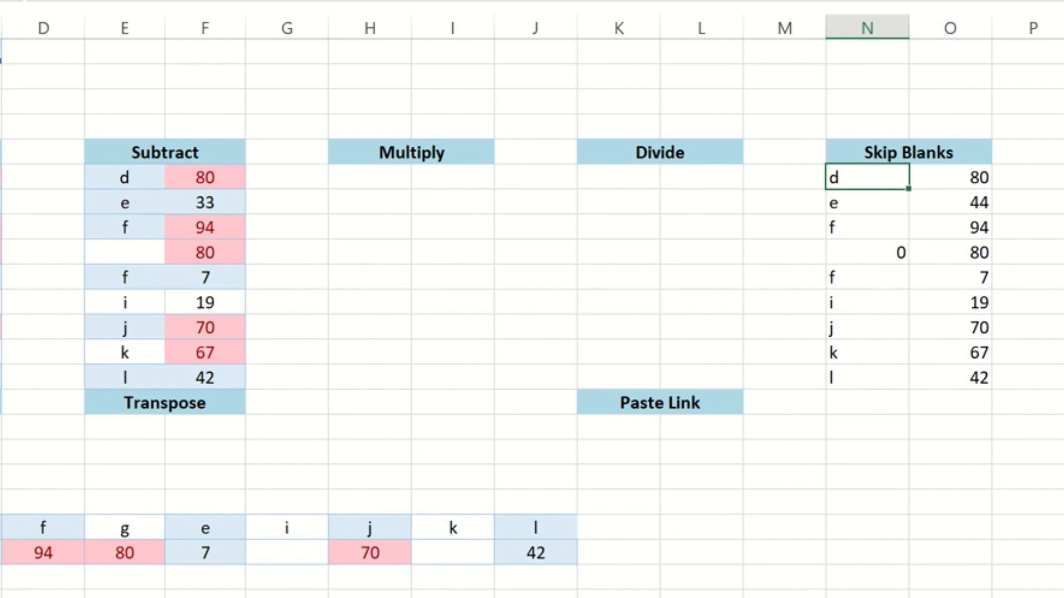
Highlight the linked table N38:O46 under the Skip Blanks heading
key("ctrl+Down")
key("ctrl+Up")
key("Down")
key("ctrl+shift+Right")
key("ctrl+shift+Down")
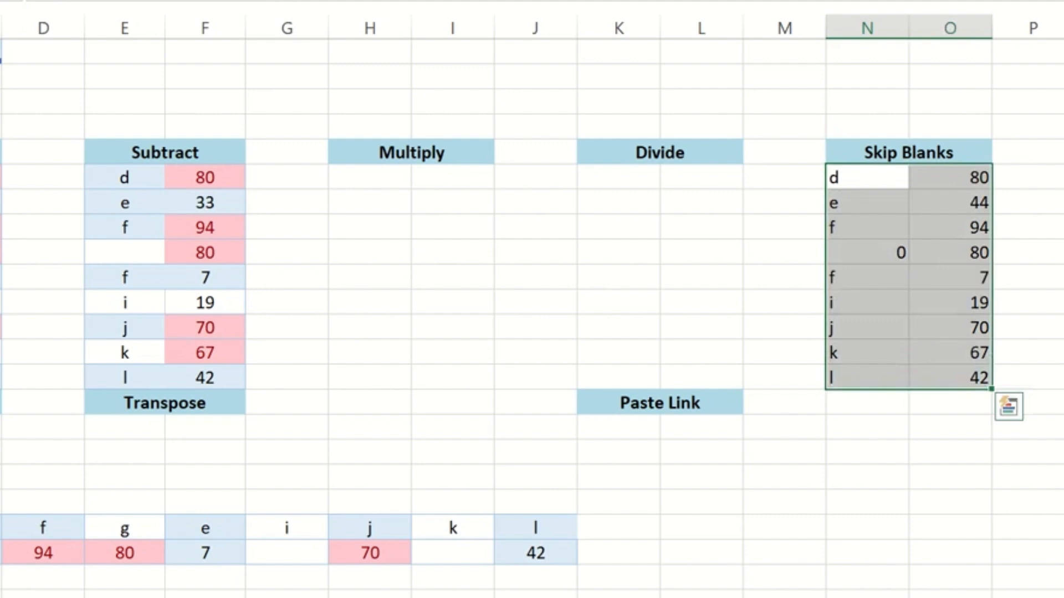
Copy cell F41 of the Subtract table and open the Paste Special options for H41 under Multiply
key("Down")
key("Up")
key("Down")
key("Down")
key("Down")
key("Left")
key("Left")
key("Left")
key("ctrl+Left")
key("ctrl+c")
key("Right")
key("Right")
key("ctrl+alt+v")
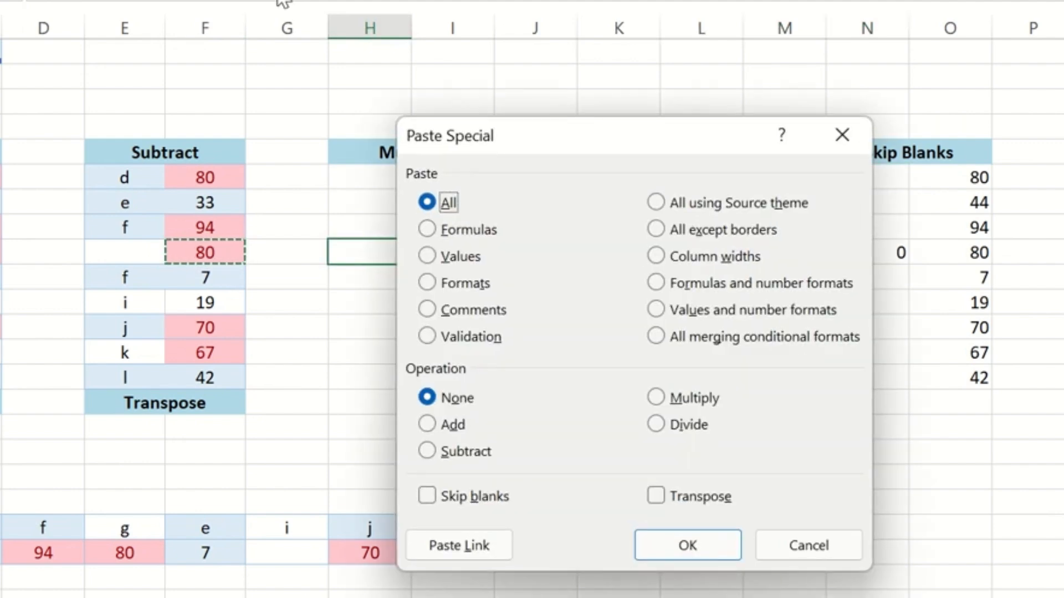